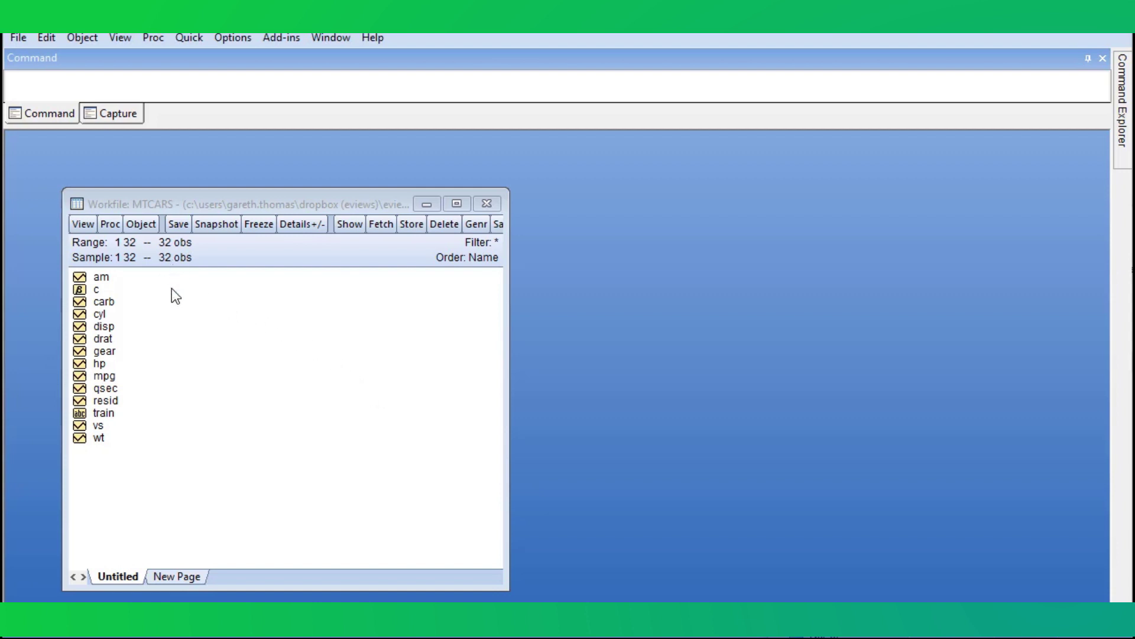
Select mpg, cyl, disp, hp, drat, wt, qsec, vs, am, gear and carb, then select train alone.
{"action": "left_click", "coordinate": [122, 377]}
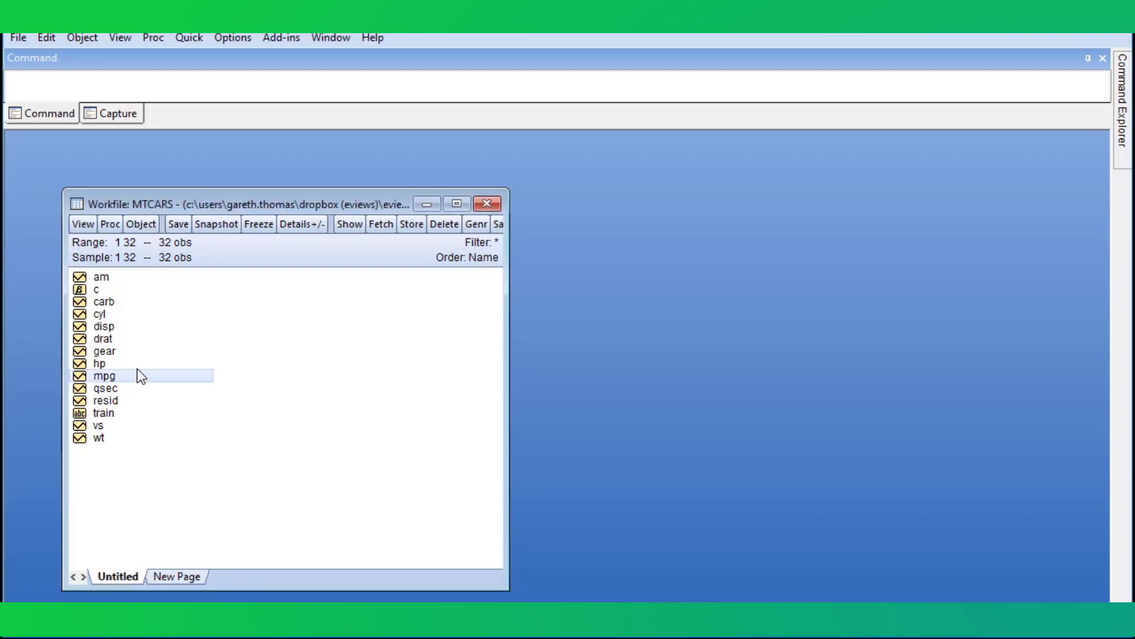
{"action": "left_click", "coordinate": [109, 317], "text": "ctrl"}
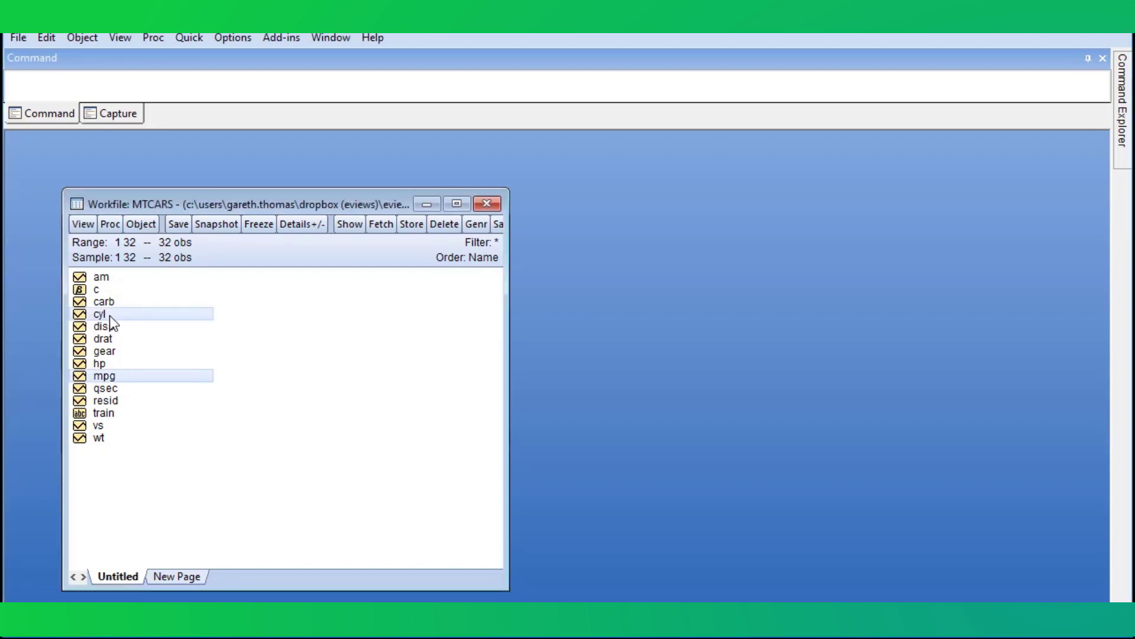
{"action": "left_click", "coordinate": [116, 327], "text": "ctrl"}
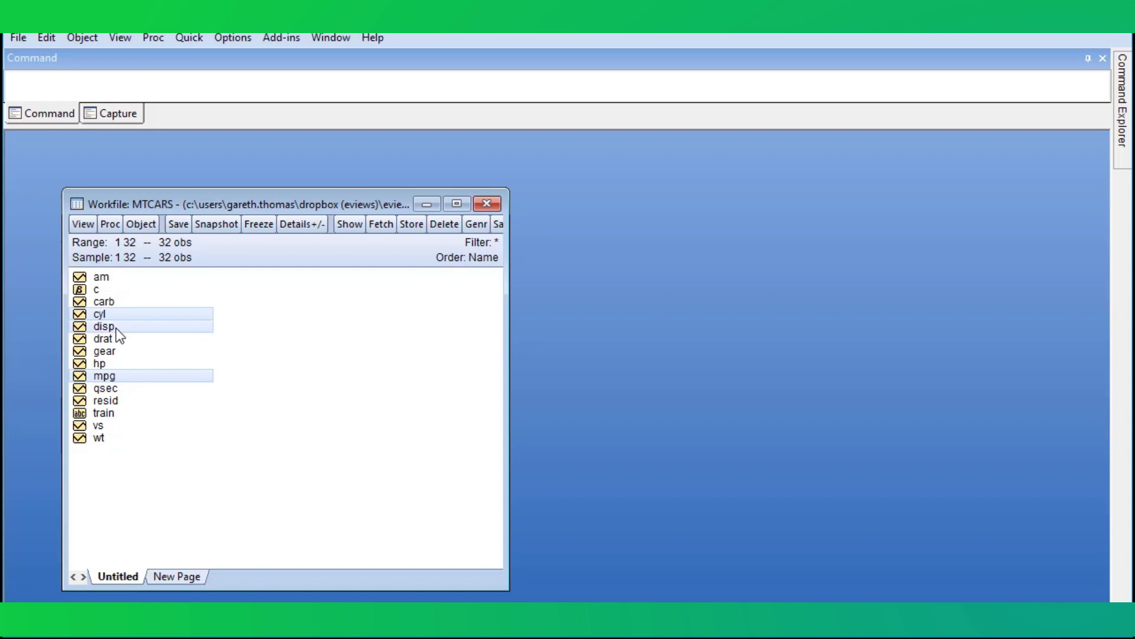
{"action": "left_click", "coordinate": [113, 365], "text": "ctrl"}
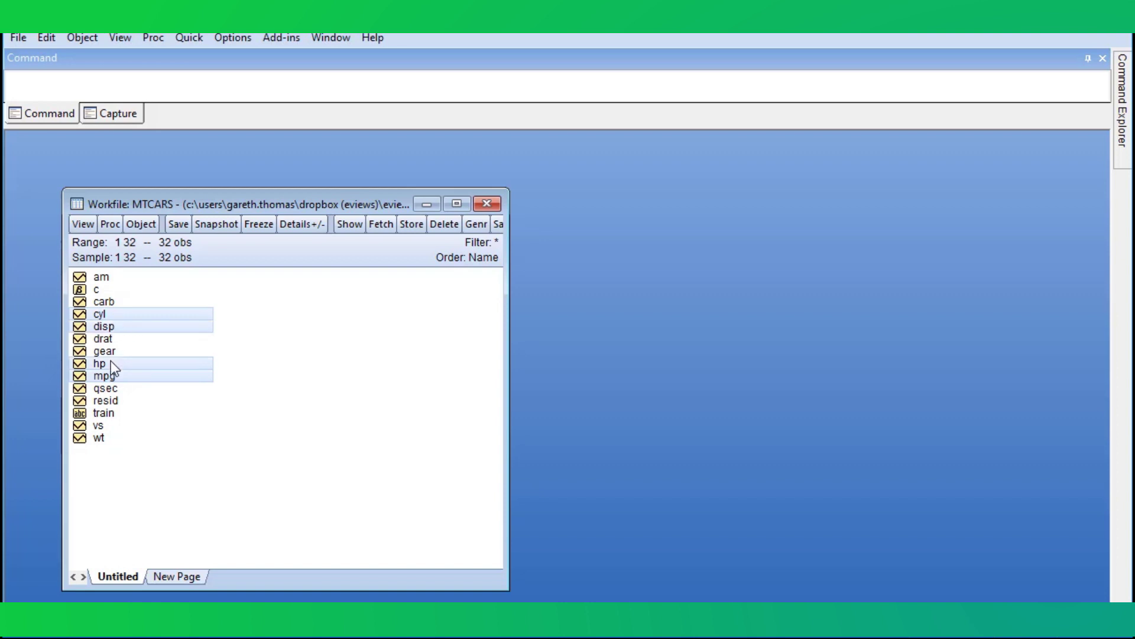
{"action": "left_click", "coordinate": [115, 339], "text": "ctrl"}
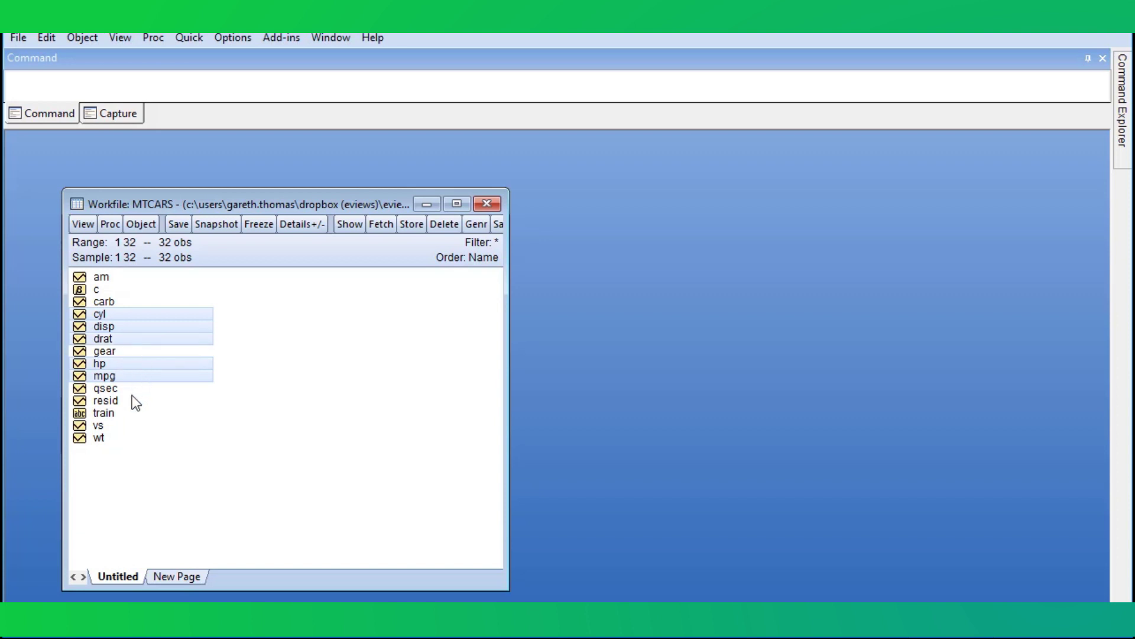
{"action": "left_click", "coordinate": [109, 436], "text": "ctrl"}
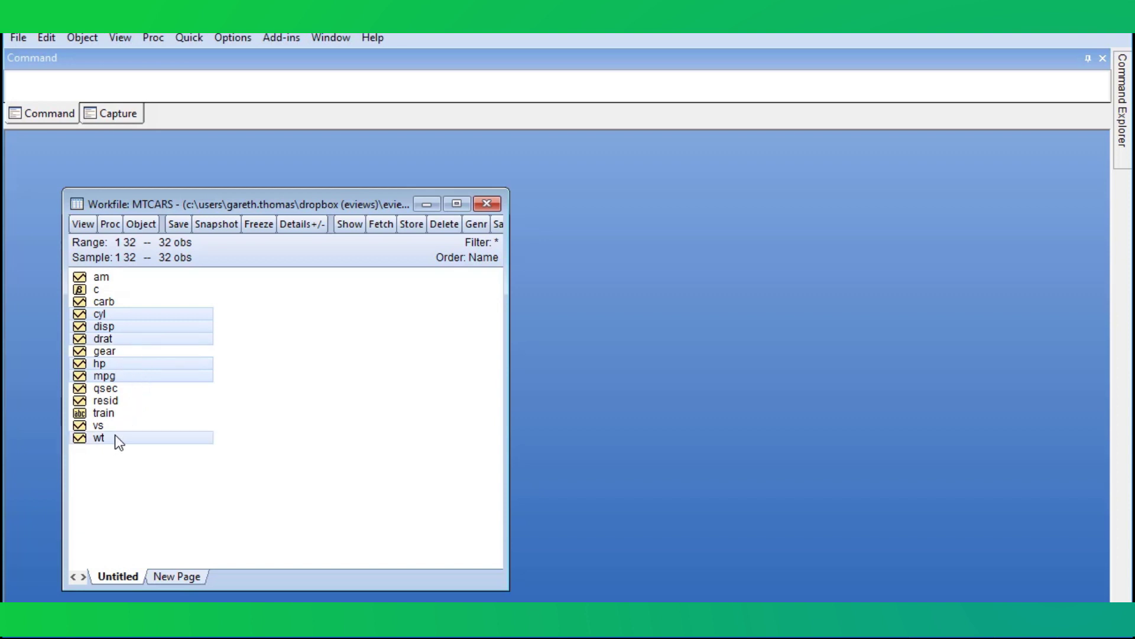
{"action": "left_click", "coordinate": [123, 390], "text": "ctrl"}
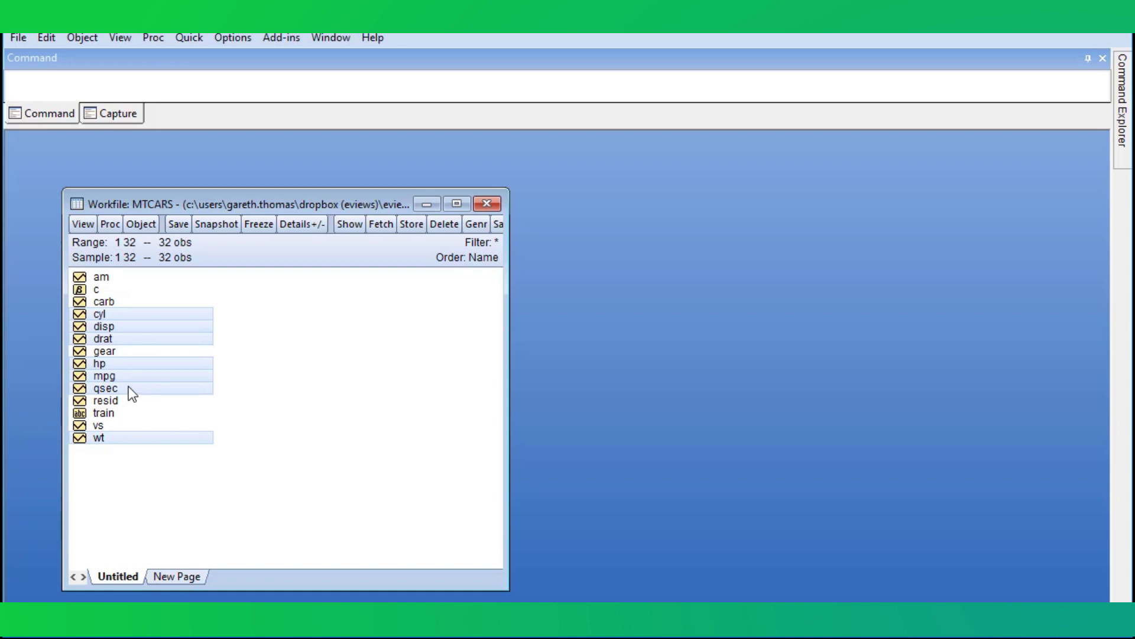
{"action": "left_click", "coordinate": [109, 424], "text": "ctrl"}
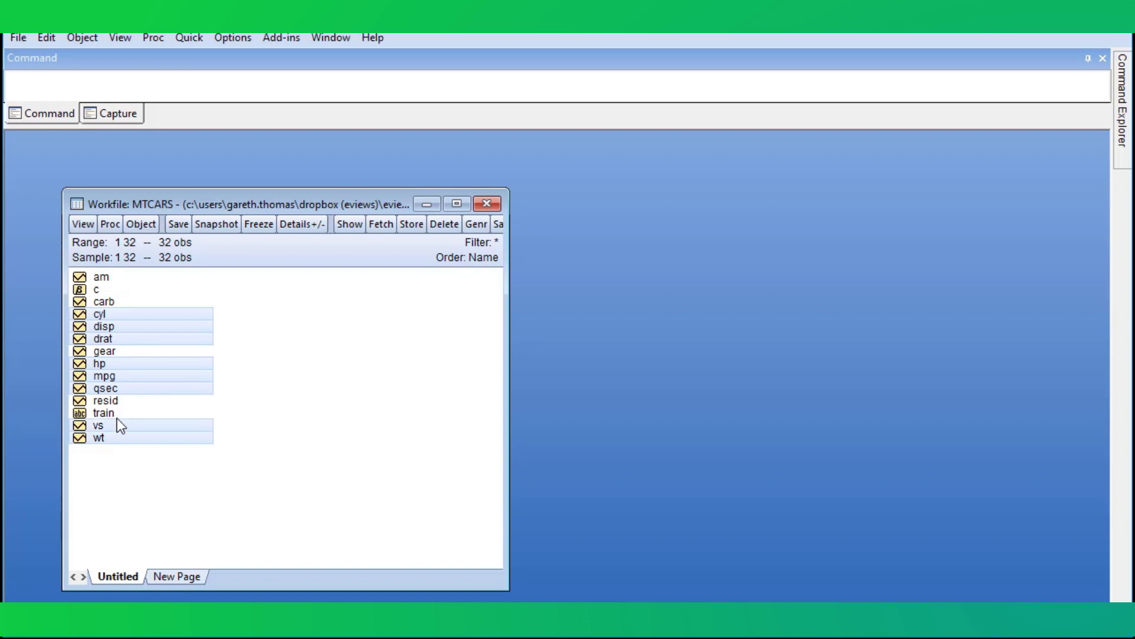
{"action": "left_click", "coordinate": [111, 278], "text": "ctrl"}
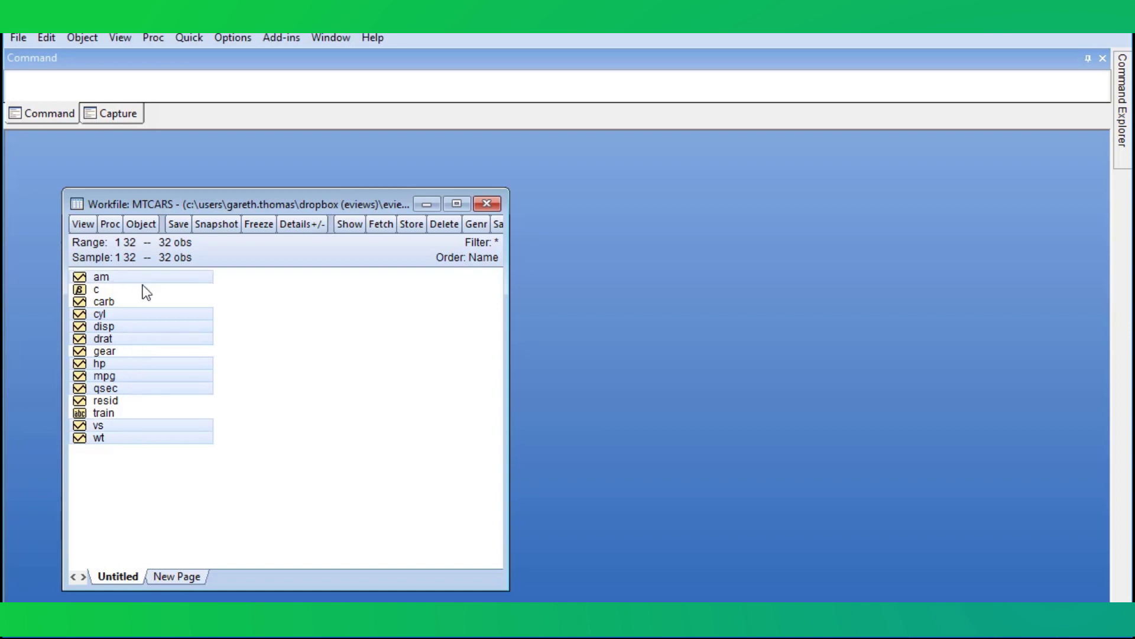
{"action": "left_click", "coordinate": [123, 351], "text": "ctrl"}
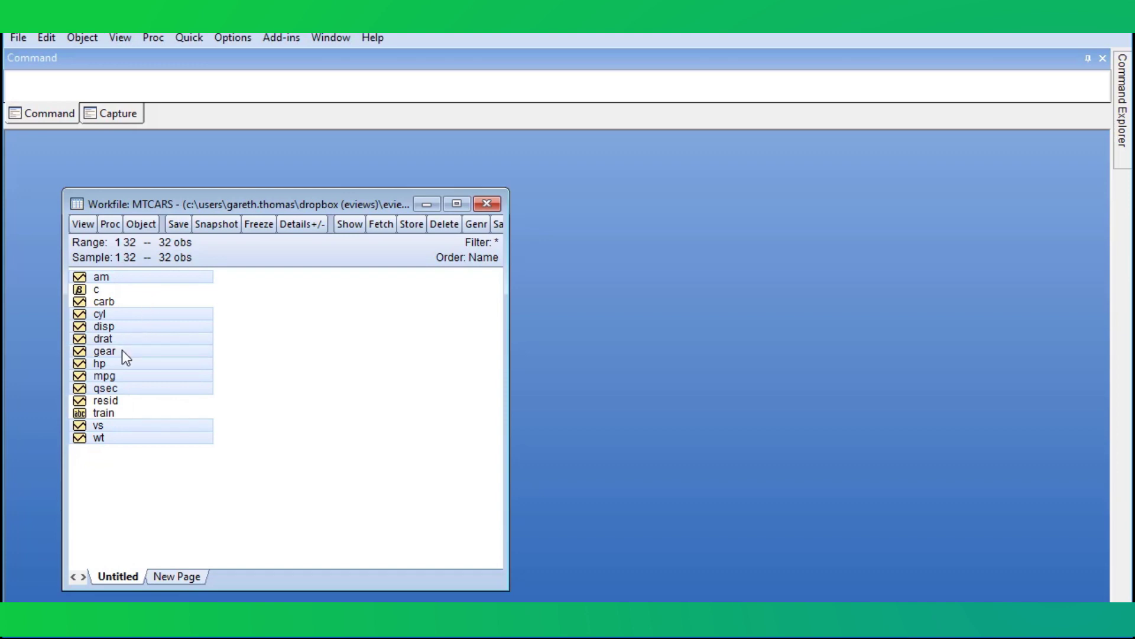
{"action": "left_click", "coordinate": [116, 303], "text": "ctrl"}
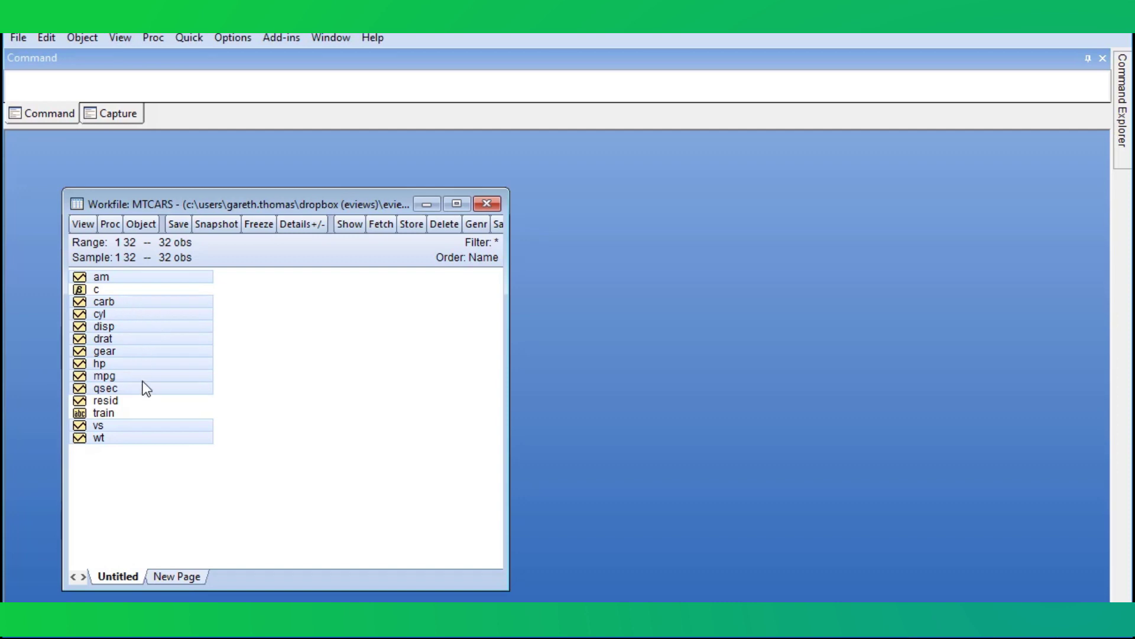
{"action": "left_click", "coordinate": [119, 413]}
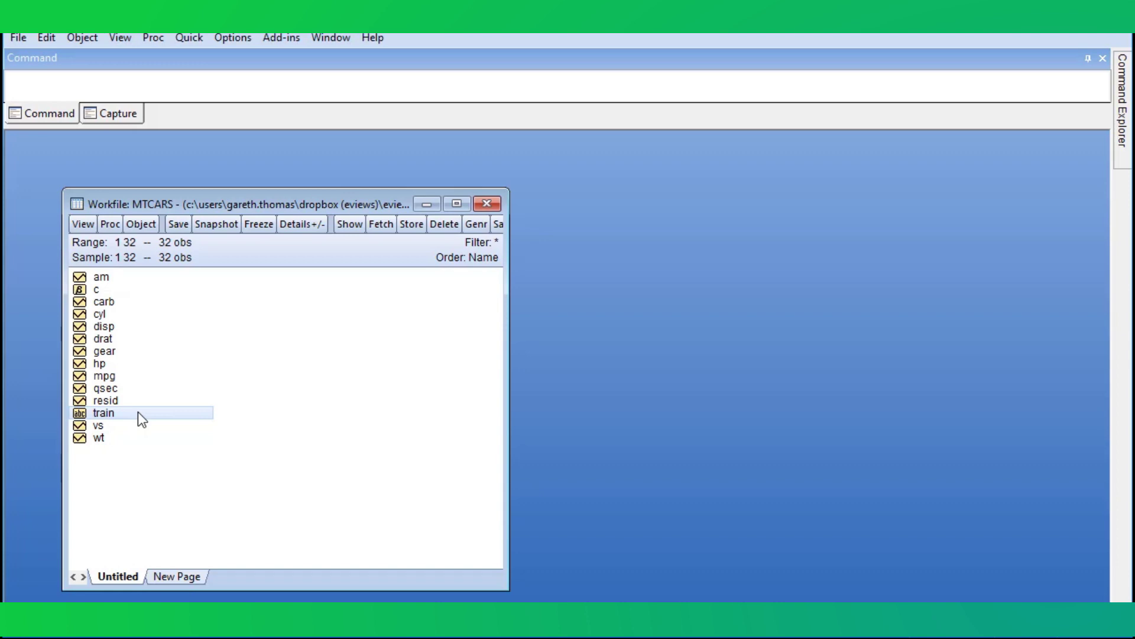
Open the train series, move its window aside, and check its first nine T/F values.
{"action": "double_click", "coordinate": [137, 412]}
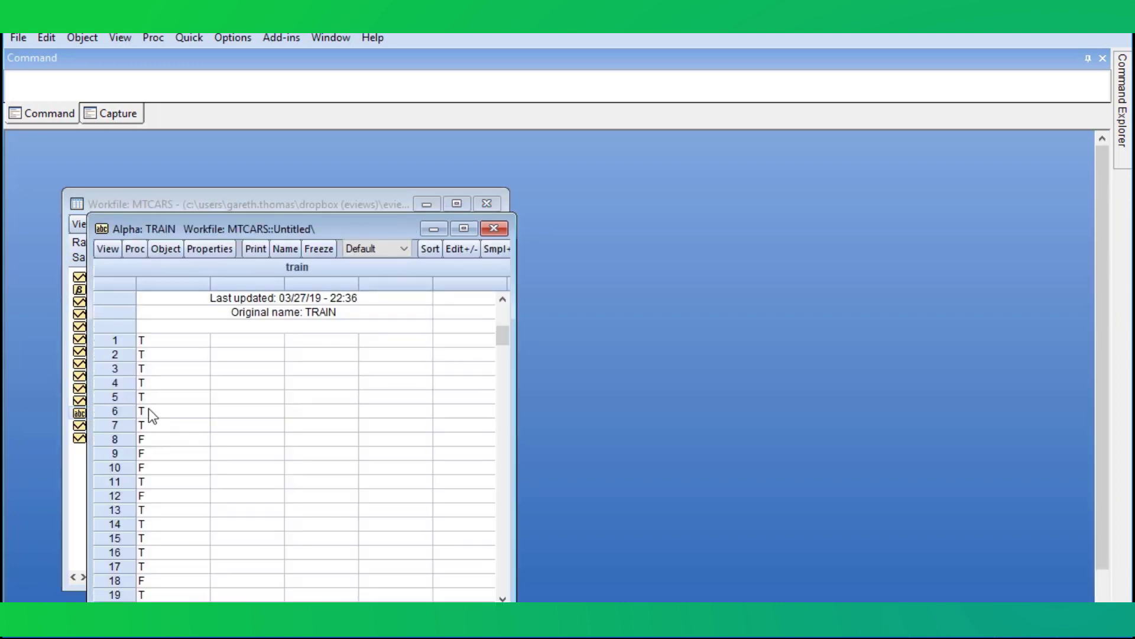
{"action": "left_click_drag", "start_coordinate": [283, 231], "coordinate": [647, 176]}
{"action": "left_click", "coordinate": [551, 287]}
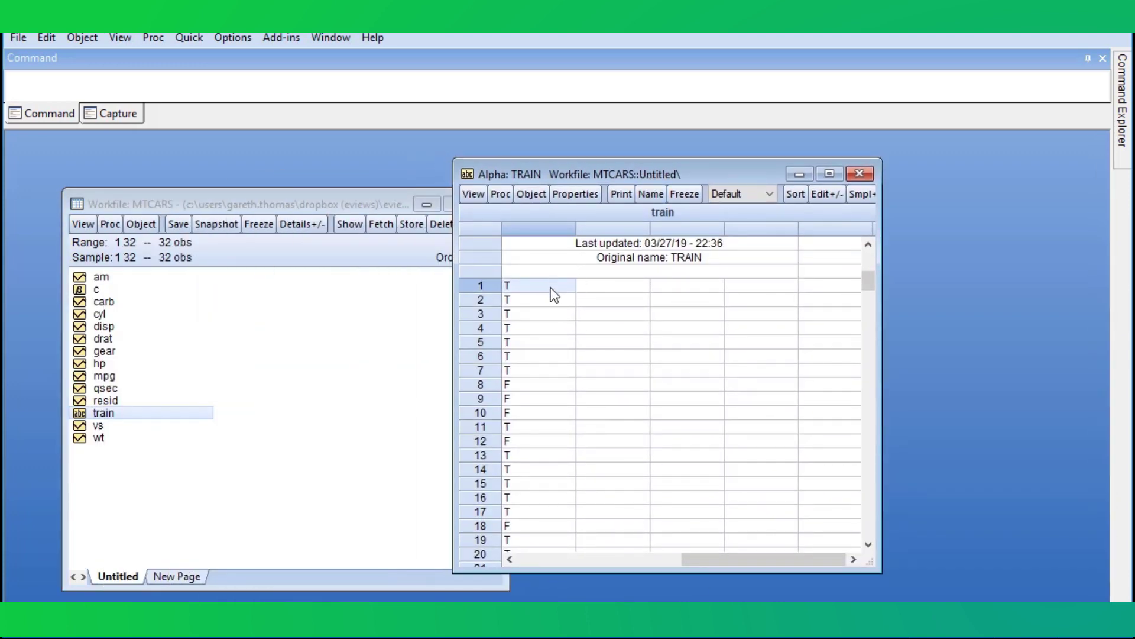
{"action": "left_click", "coordinate": [548, 299]}
{"action": "left_click", "coordinate": [545, 329]}
{"action": "left_click", "coordinate": [540, 355]}
{"action": "left_click", "coordinate": [539, 370]}
{"action": "left_click", "coordinate": [538, 385]}
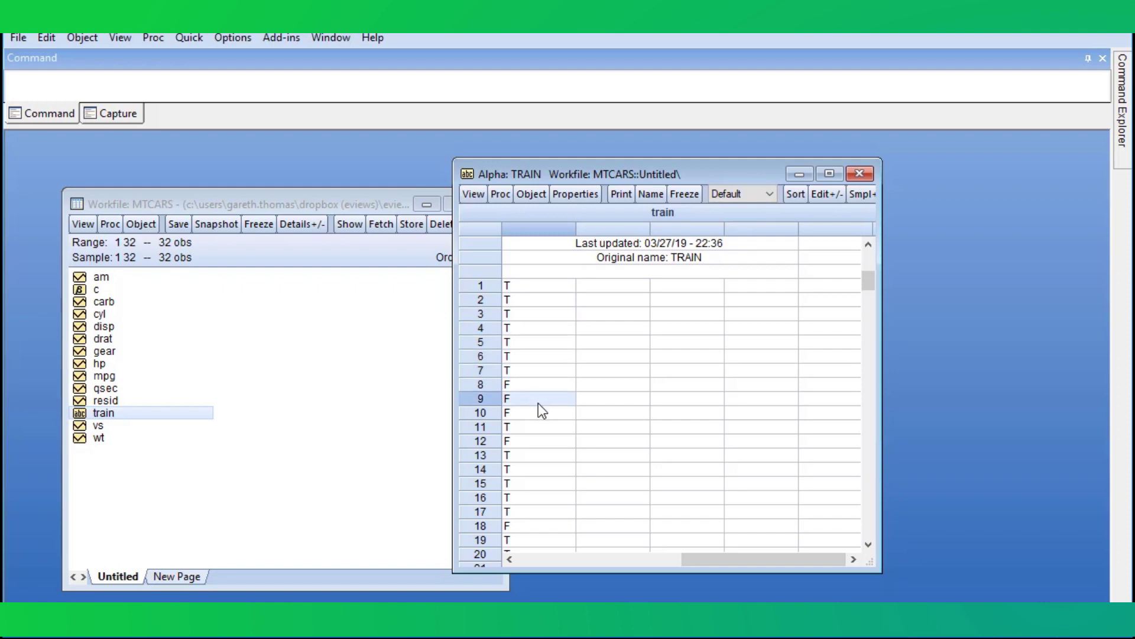
{"action": "left_click", "coordinate": [538, 400]}
Review the remaining train values down to row 18 and beyond, then close the window.
{"action": "left_click", "coordinate": [537, 416]}
{"action": "left_click", "coordinate": [536, 427]}
{"action": "left_click", "coordinate": [536, 441]}
{"action": "left_click", "coordinate": [538, 455]}
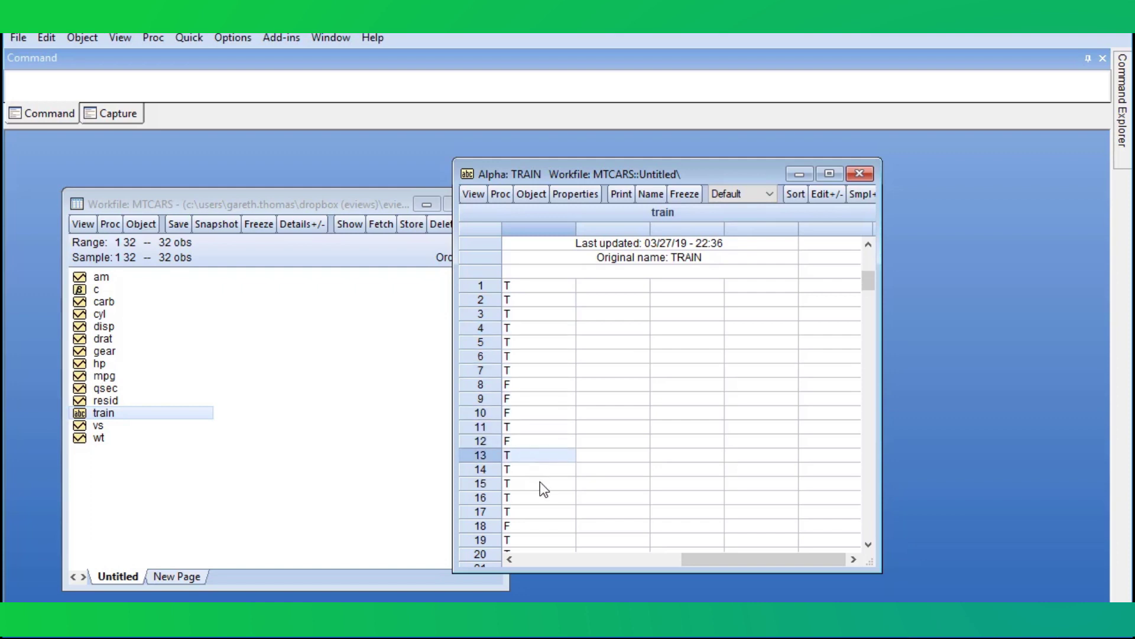
{"action": "left_click", "coordinate": [540, 483]}
{"action": "left_click", "coordinate": [541, 497]}
{"action": "left_click", "coordinate": [545, 525]}
{"action": "scroll", "coordinate": [581, 464], "scroll_direction": "down", "scroll_amount": 3}
{"action": "scroll", "coordinate": [680, 366], "scroll_direction": "up", "scroll_amount": 2}
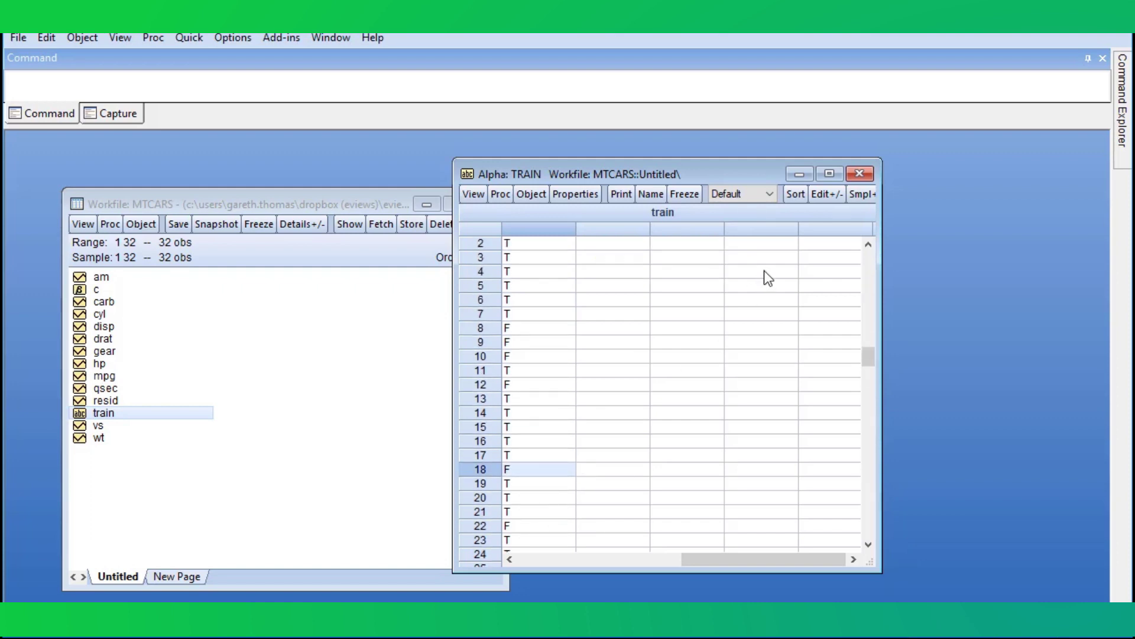
{"action": "left_click", "coordinate": [858, 174]}
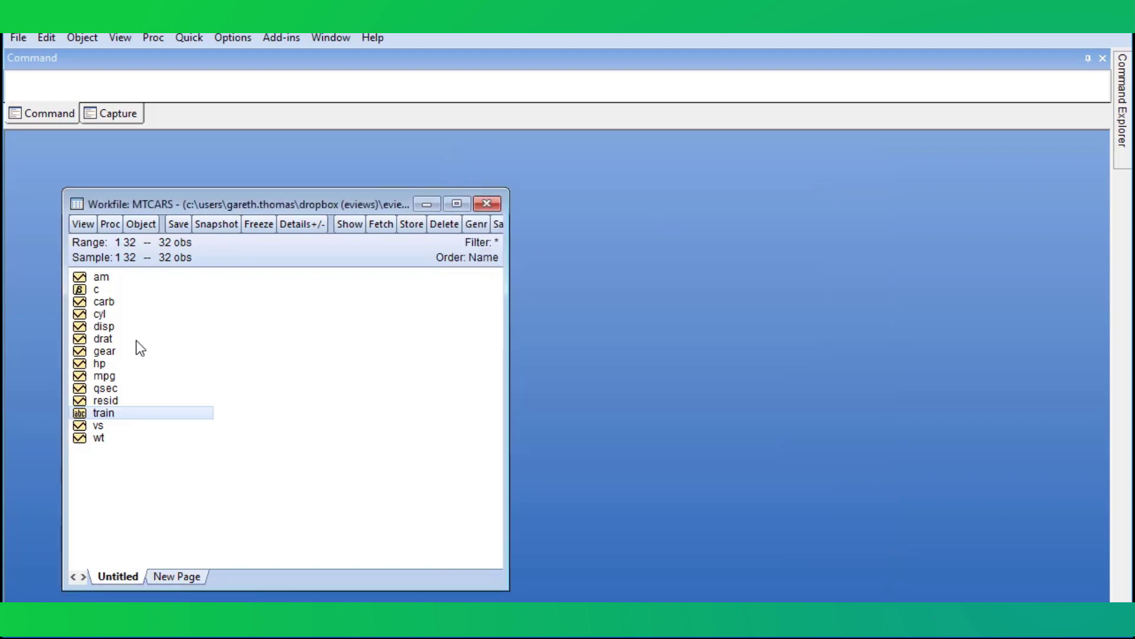
Select mpg plus am, carb, cyl, disp, drat, gear, hp, qsec, vs and wt, and open them as an equation.
{"action": "left_click", "coordinate": [107, 378]}
{"action": "left_click", "coordinate": [111, 278], "text": "ctrl"}
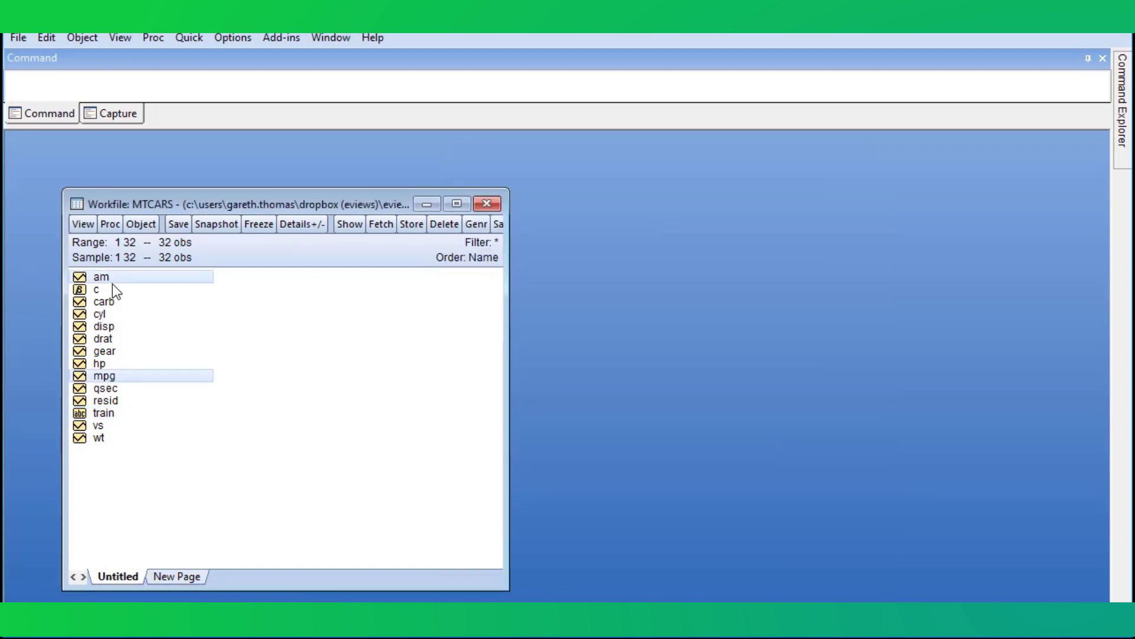
{"action": "left_click", "coordinate": [113, 302], "text": "ctrl"}
{"action": "left_click", "coordinate": [116, 314], "text": "ctrl"}
{"action": "left_click", "coordinate": [119, 326], "text": "ctrl"}
{"action": "left_click", "coordinate": [119, 339], "text": "ctrl"}
{"action": "left_click", "coordinate": [119, 351], "text": "ctrl"}
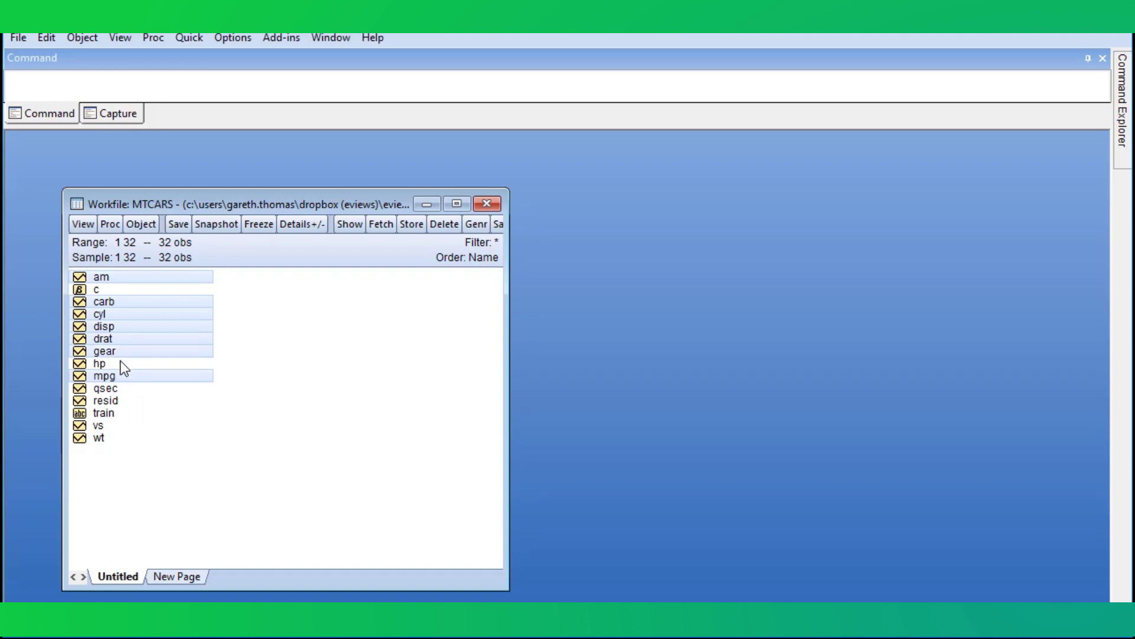
{"action": "left_click", "coordinate": [120, 363], "text": "ctrl"}
{"action": "left_click", "coordinate": [122, 389], "text": "ctrl"}
{"action": "left_click", "coordinate": [116, 424], "text": "ctrl"}
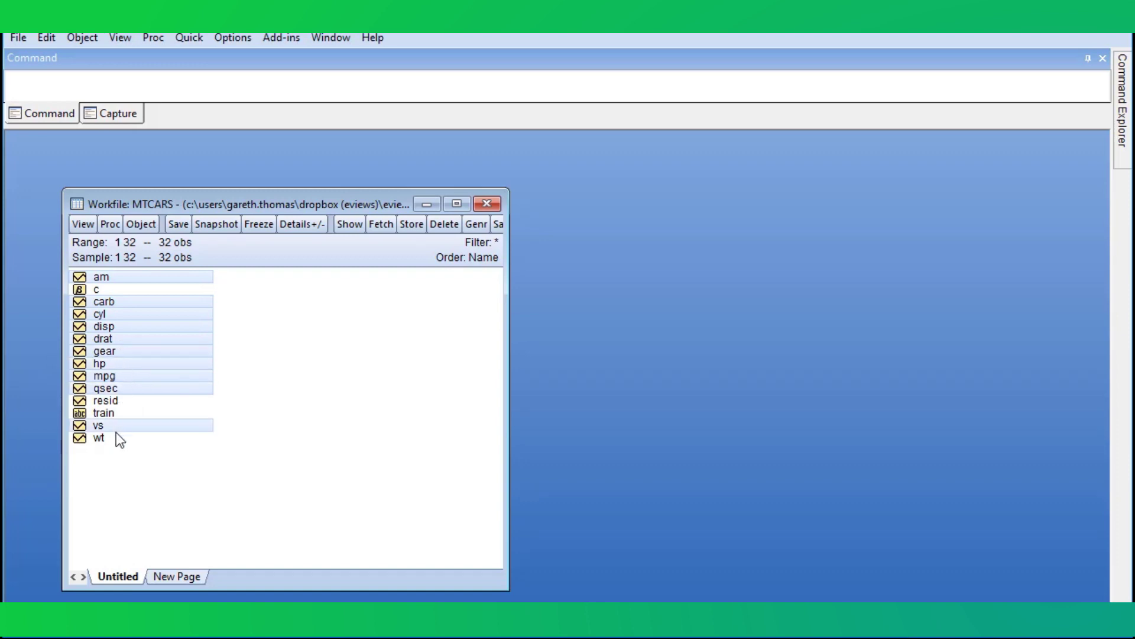
{"action": "left_click", "coordinate": [116, 435], "text": "ctrl"}
{"action": "right_click", "coordinate": [117, 436]}
{"action": "mouse_move", "coordinate": [153, 444]}
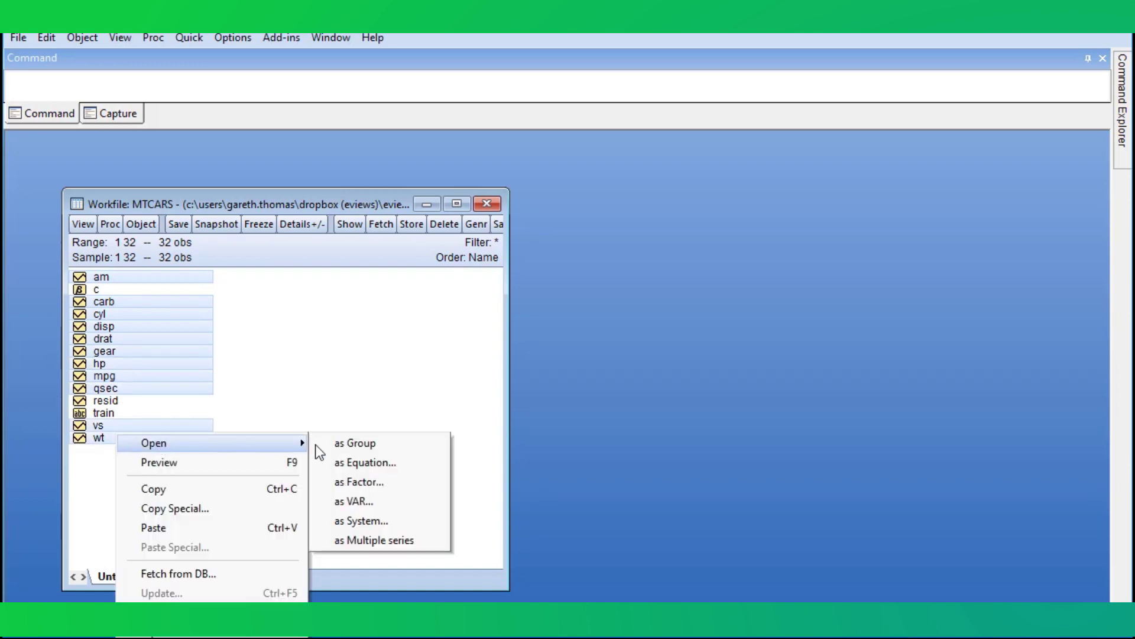
{"action": "left_click", "coordinate": [378, 465]}
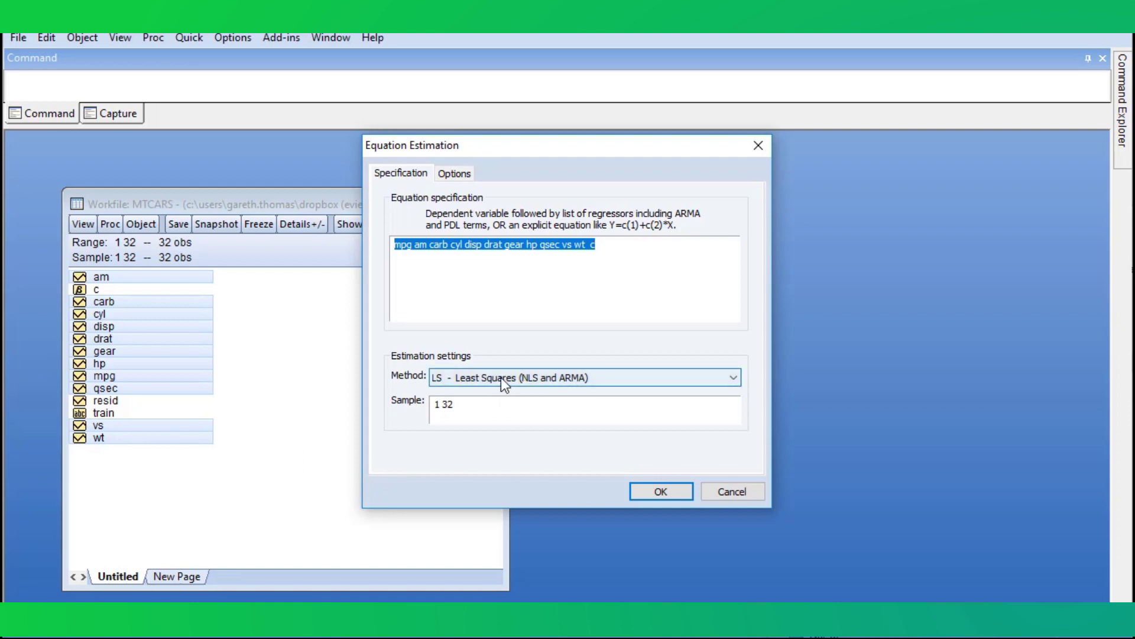
Restrict the sample with if train="T" and estimate the least-squares equation.
{"action": "left_click", "coordinate": [486, 403]}
{"action": "type", "text": "if treai"}
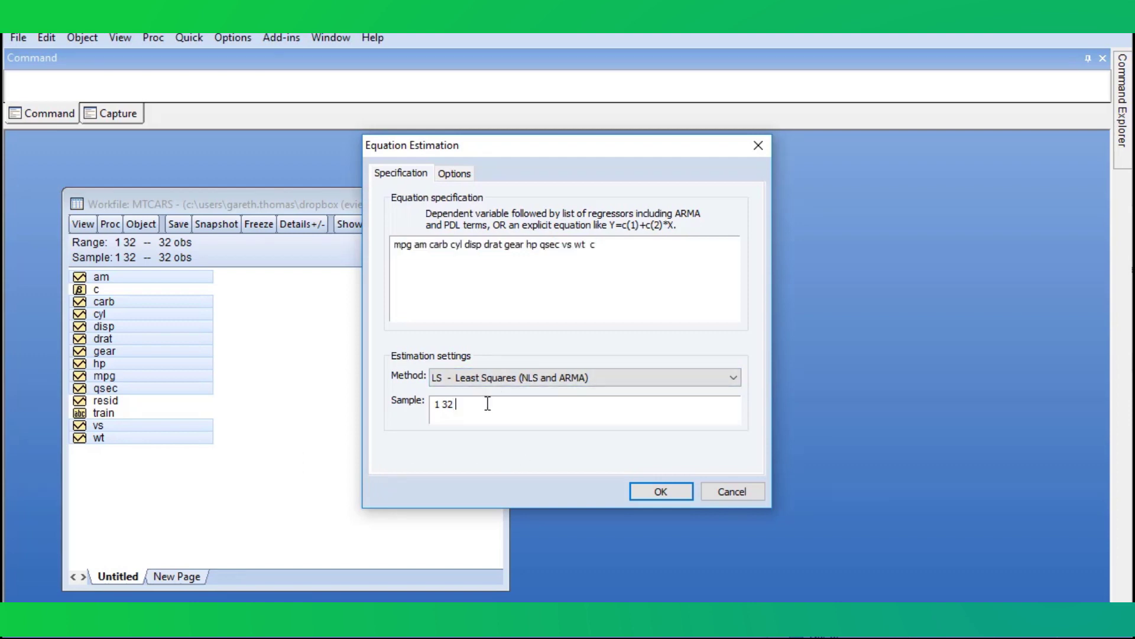
{"action": "key", "text": "BackSpace"}
{"action": "key", "text": "BackSpace"}
{"action": "key", "text": "BackSpace"}
{"action": "type", "text": "ain=\"T\""}
{"action": "key", "text": "BackSpace"}
{"action": "key", "text": "BackSpace"}
{"action": "key", "text": "BackSpace"}
{"action": "type", "text": "\"T\""}
{"action": "key", "text": "Return"}
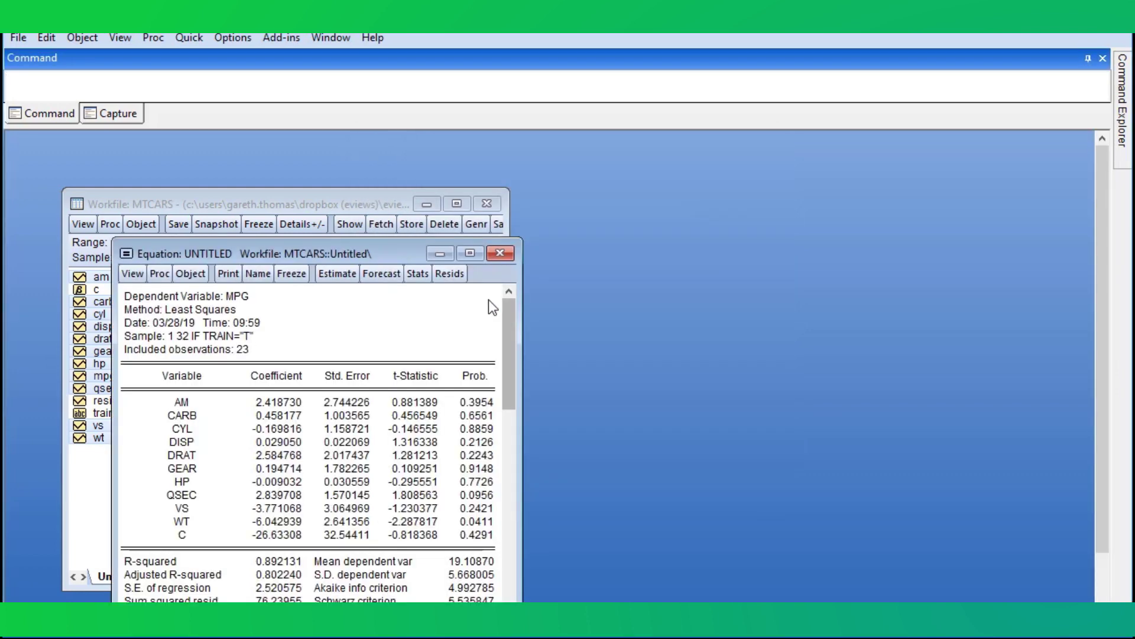
Move the equation output aside and name the equation eq01.
{"action": "left_click_drag", "start_coordinate": [390, 251], "coordinate": [647, 177]}
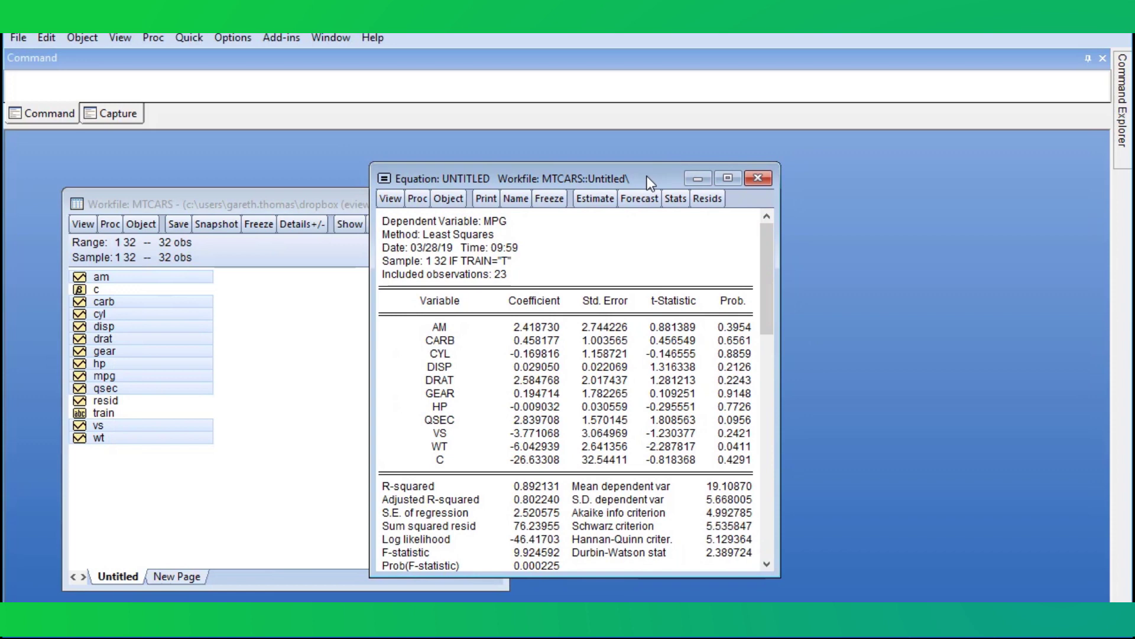
{"action": "left_click", "coordinate": [526, 202]}
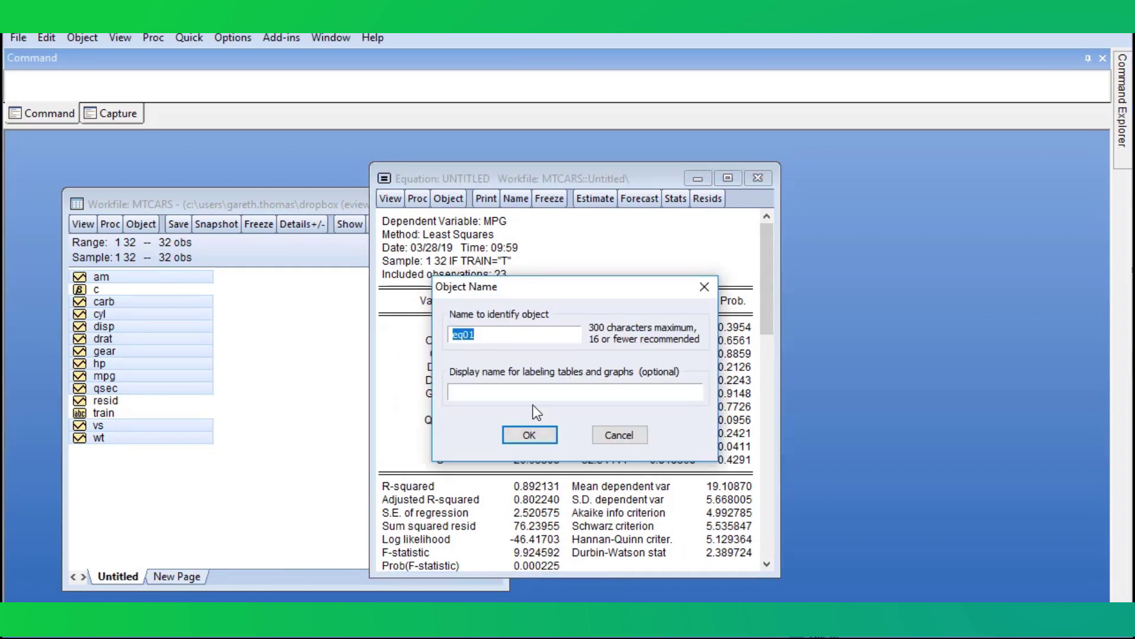
{"action": "left_click", "coordinate": [529, 435]}
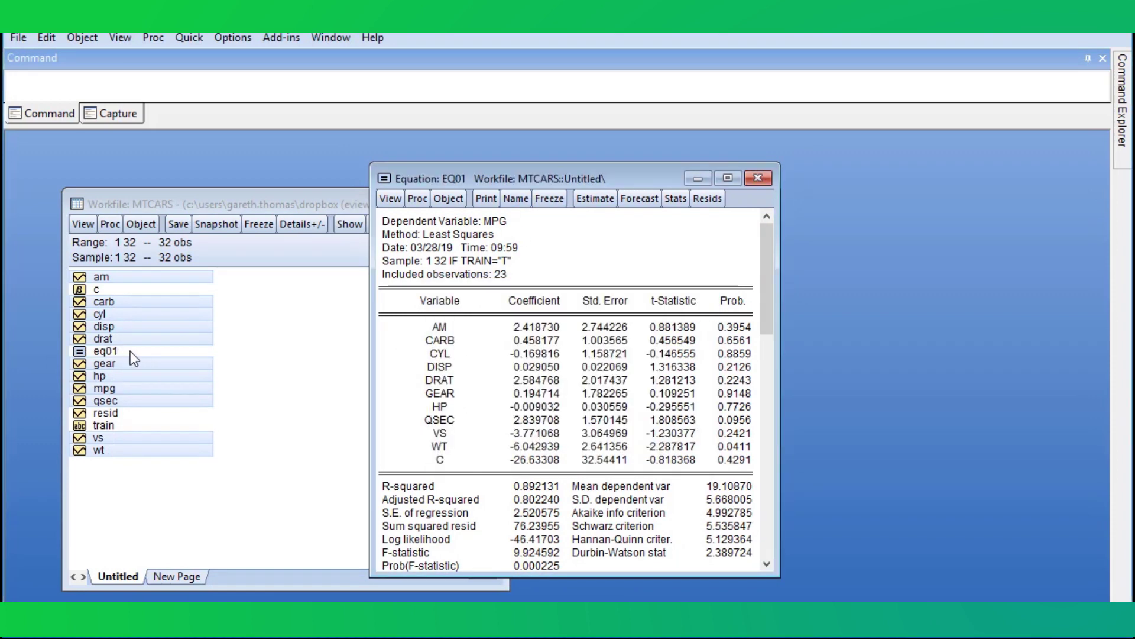
Open the selected series as a new equation and set the estimation method to ENET.
{"action": "right_click", "coordinate": [181, 275]}
{"action": "mouse_move", "coordinate": [358, 286]}
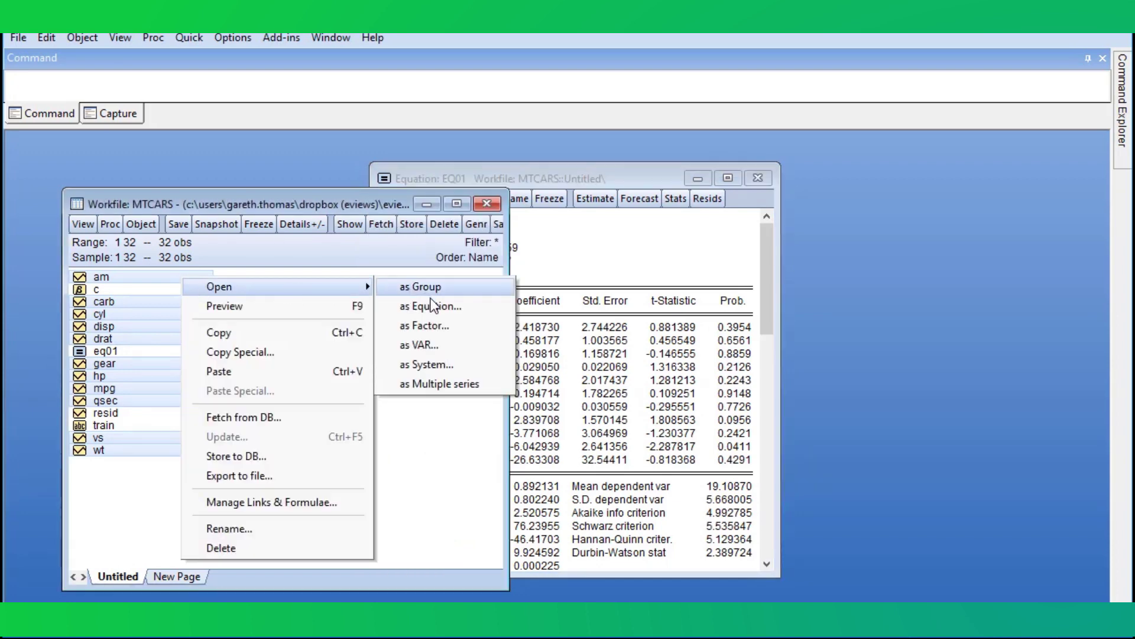
{"action": "left_click", "coordinate": [434, 306]}
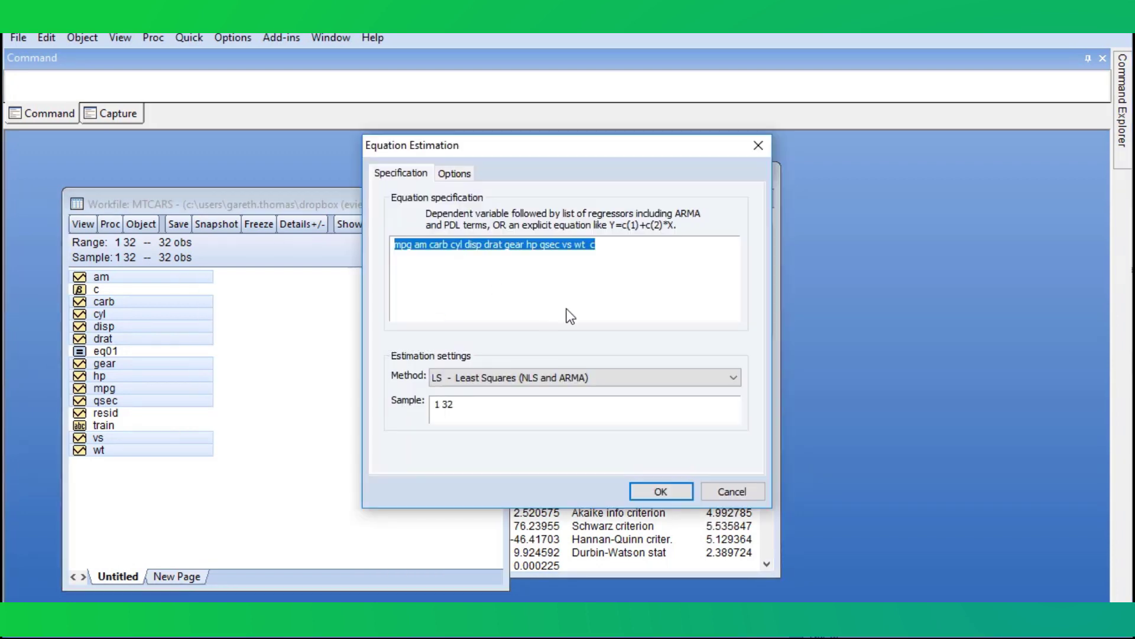
{"action": "left_click", "coordinate": [617, 263]}
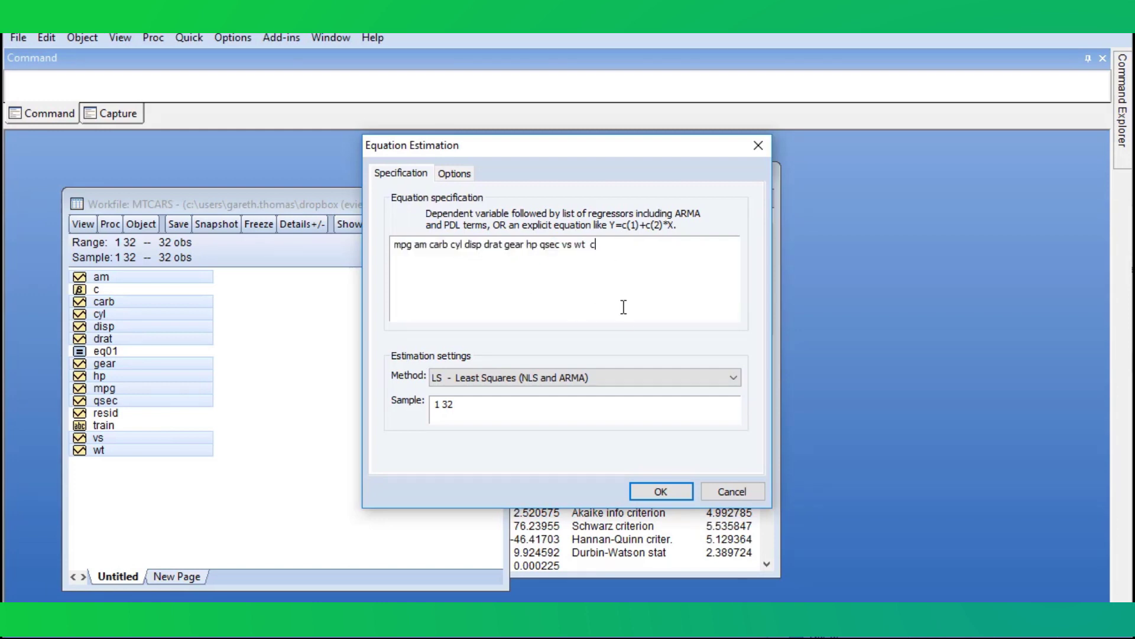
{"action": "left_click", "coordinate": [619, 377]}
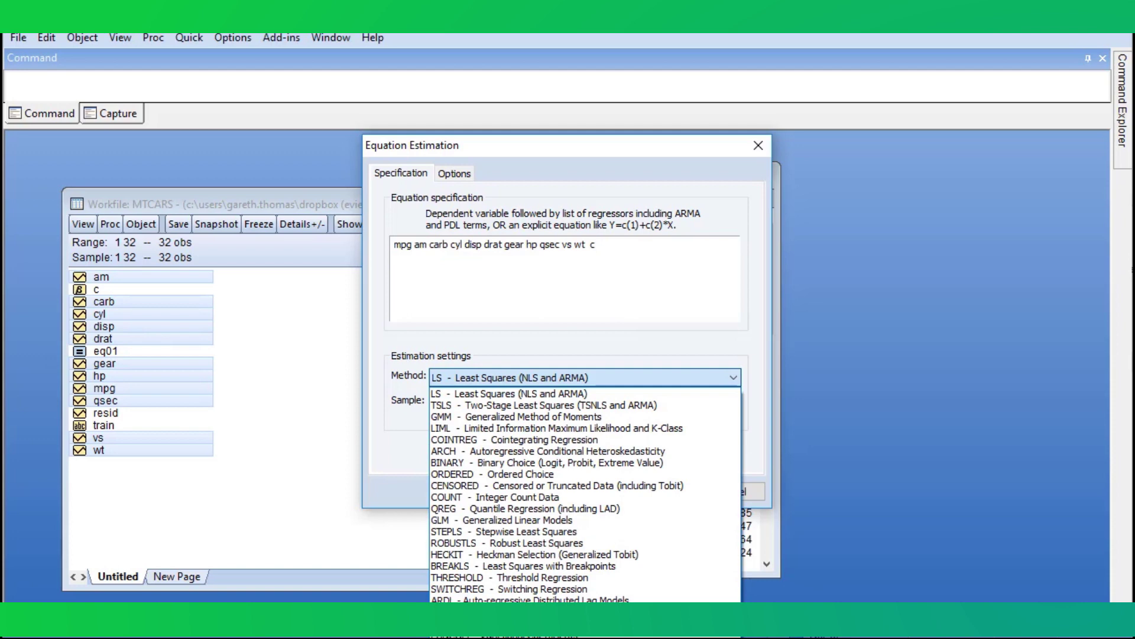
{"action": "key", "text": "e"}
{"action": "key", "text": "Return"}
Choose the Ridge penalty and set the sample to if train="T".
{"action": "left_click", "coordinate": [495, 463]}
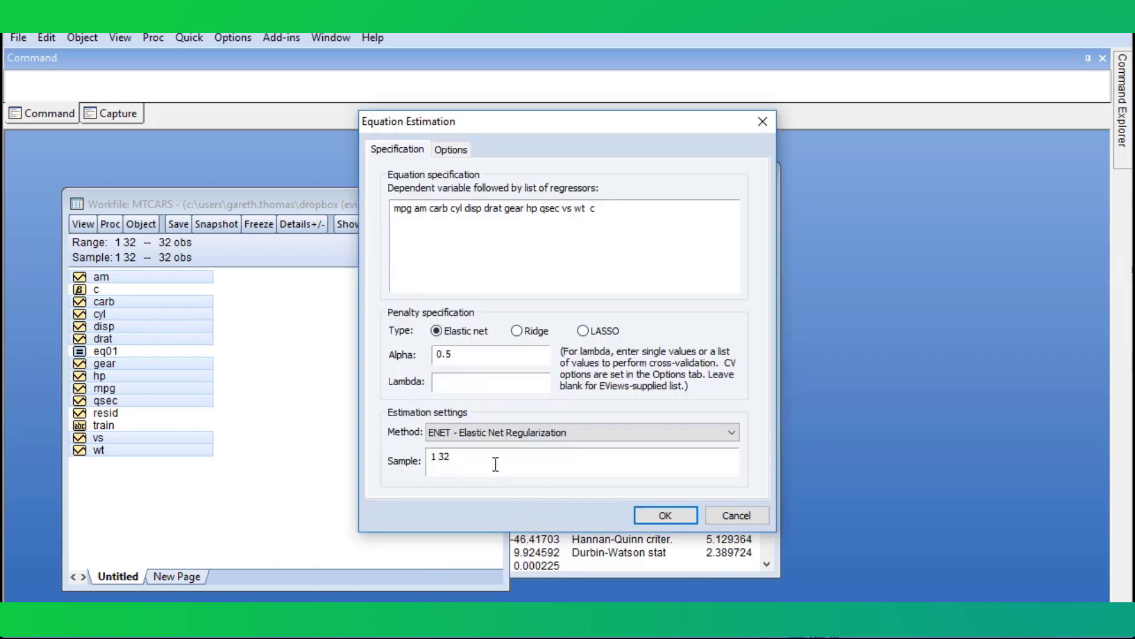
{"action": "left_click", "coordinate": [517, 331]}
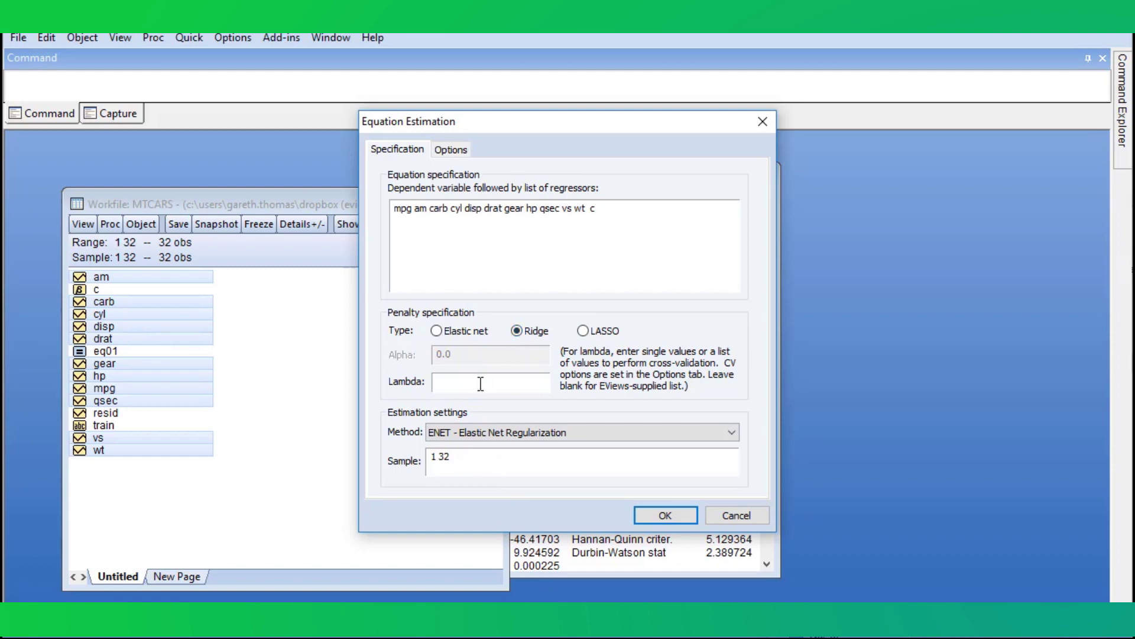
{"action": "left_click", "coordinate": [498, 465]}
{"action": "type", "text": "if train=\"T\""}
{"action": "left_click", "coordinate": [460, 150]}
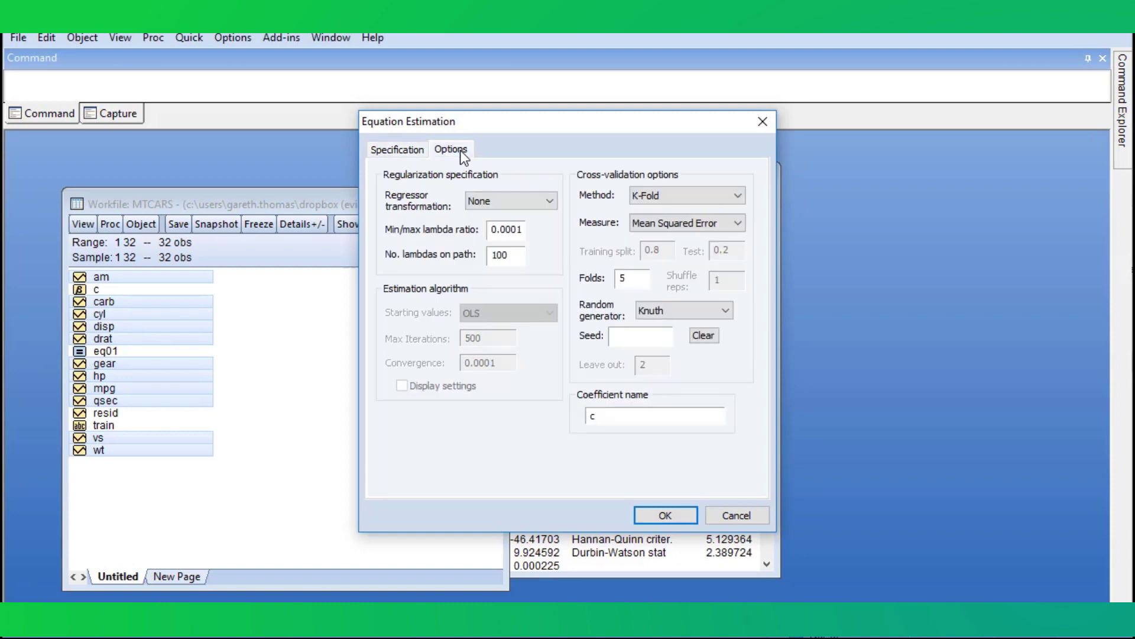
Set regressor transformation to Std Dev (smpl) and estimate the ridge equation.
{"action": "left_click", "coordinate": [538, 200]}
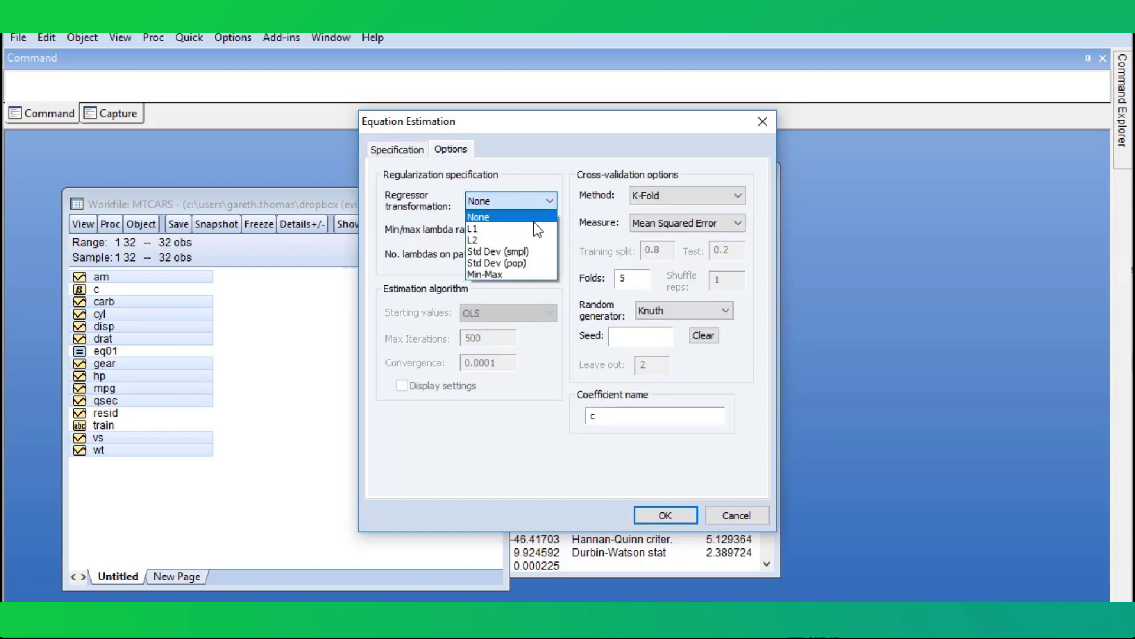
{"action": "left_click", "coordinate": [533, 251]}
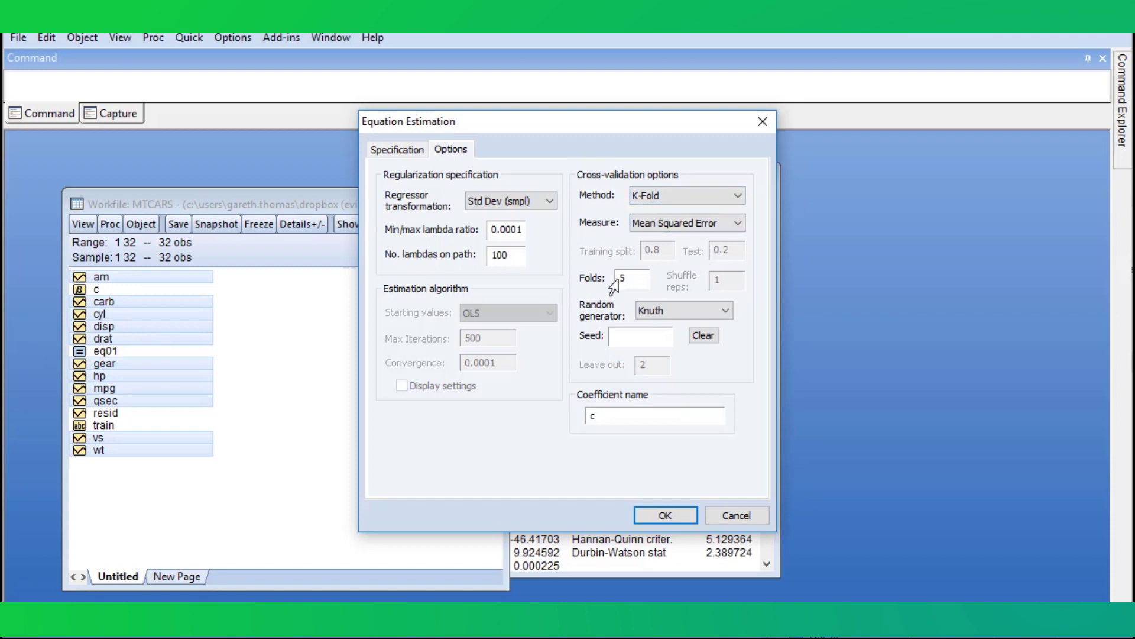
{"action": "left_click", "coordinate": [662, 514]}
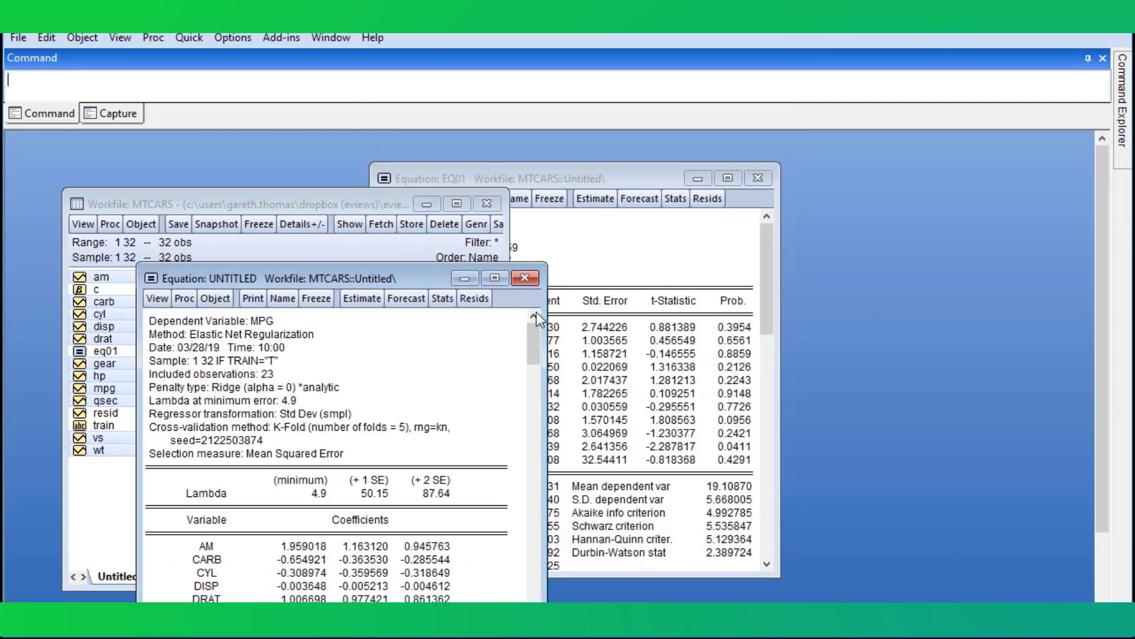
Move the ridge output to the right and scroll down to its d.f., L1 Norm and R-squared rows.
{"action": "left_click_drag", "start_coordinate": [428, 279], "coordinate": [941, 173]}
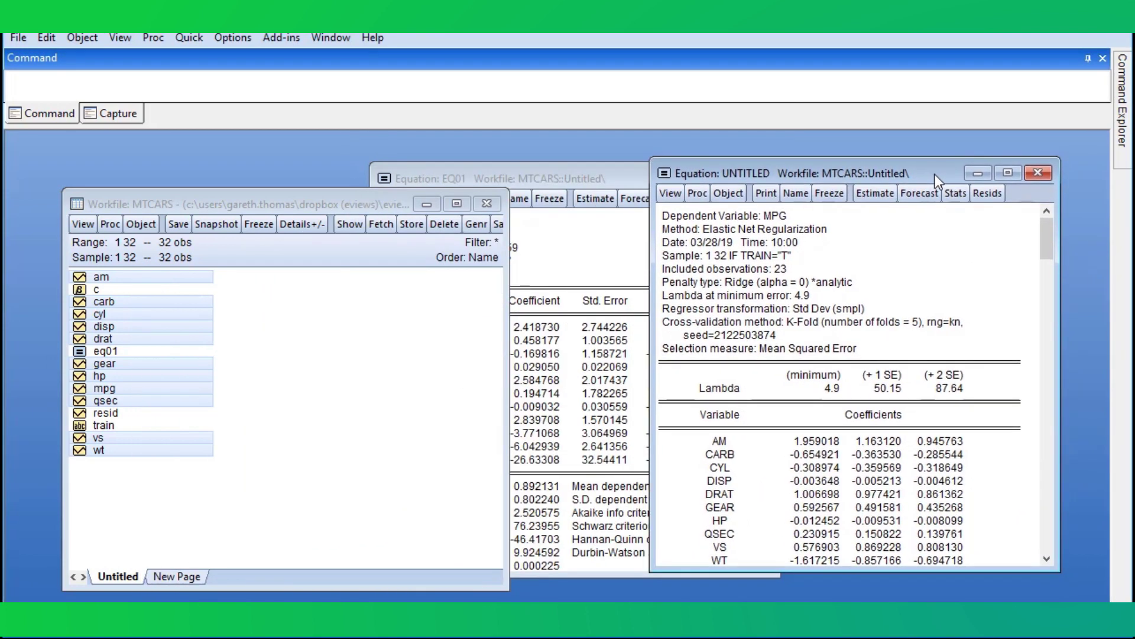
{"action": "scroll", "coordinate": [951, 290], "scroll_direction": "down", "scroll_amount": 3}
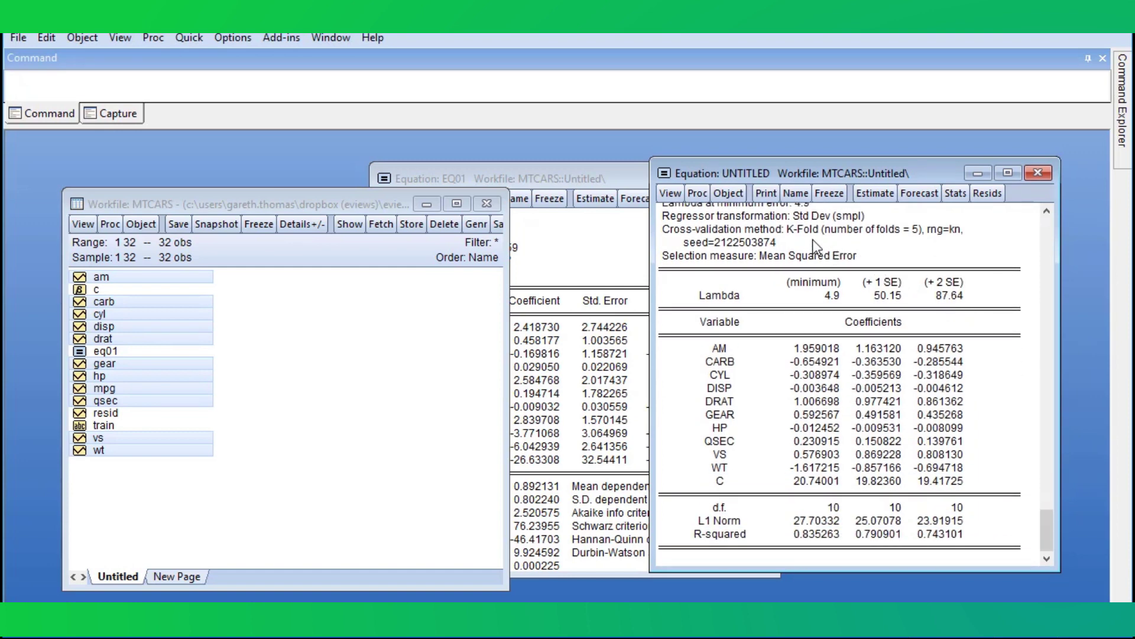
{"action": "left_click", "coordinate": [674, 191]}
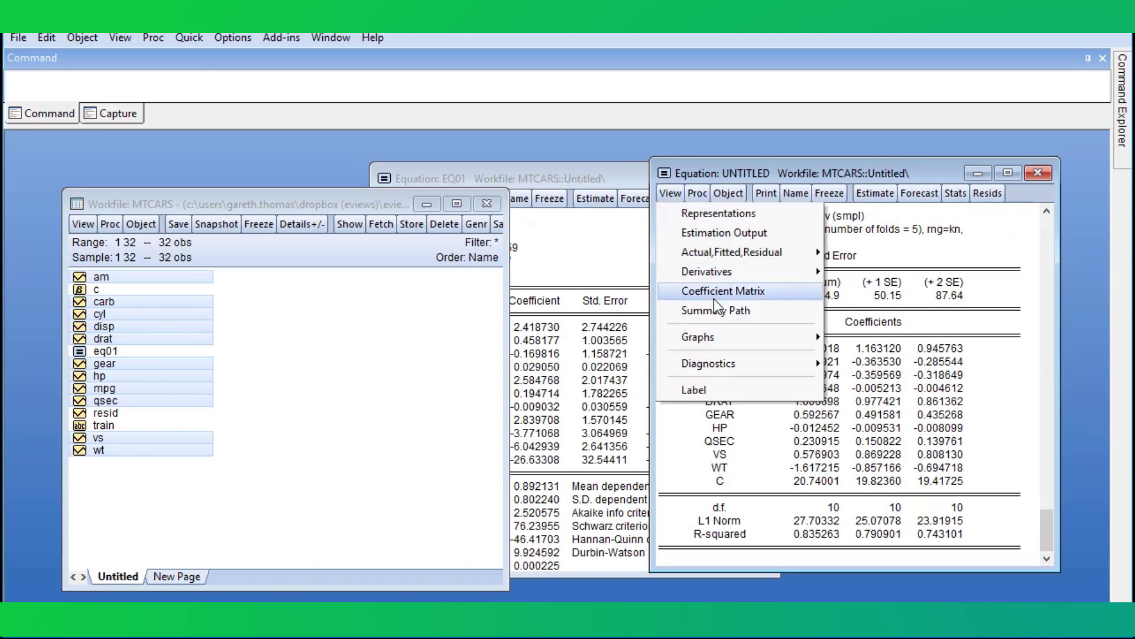
Show the Lambda Coefficient graph, maximize it to inspect, then restore and reposition it.
{"action": "mouse_move", "coordinate": [720, 339]}
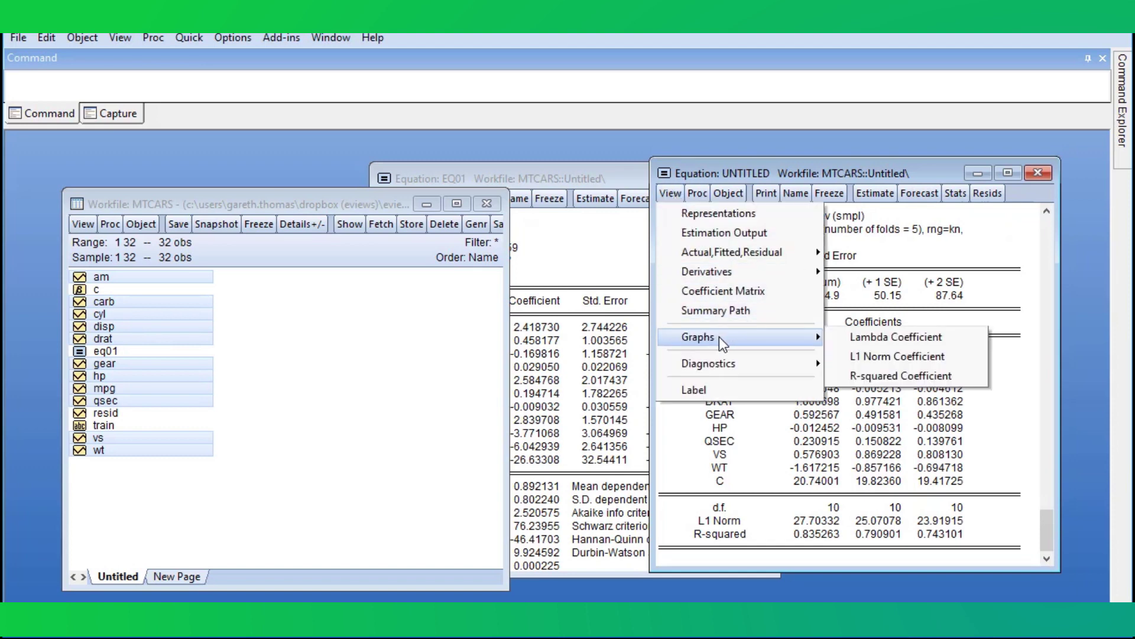
{"action": "left_click", "coordinate": [874, 338]}
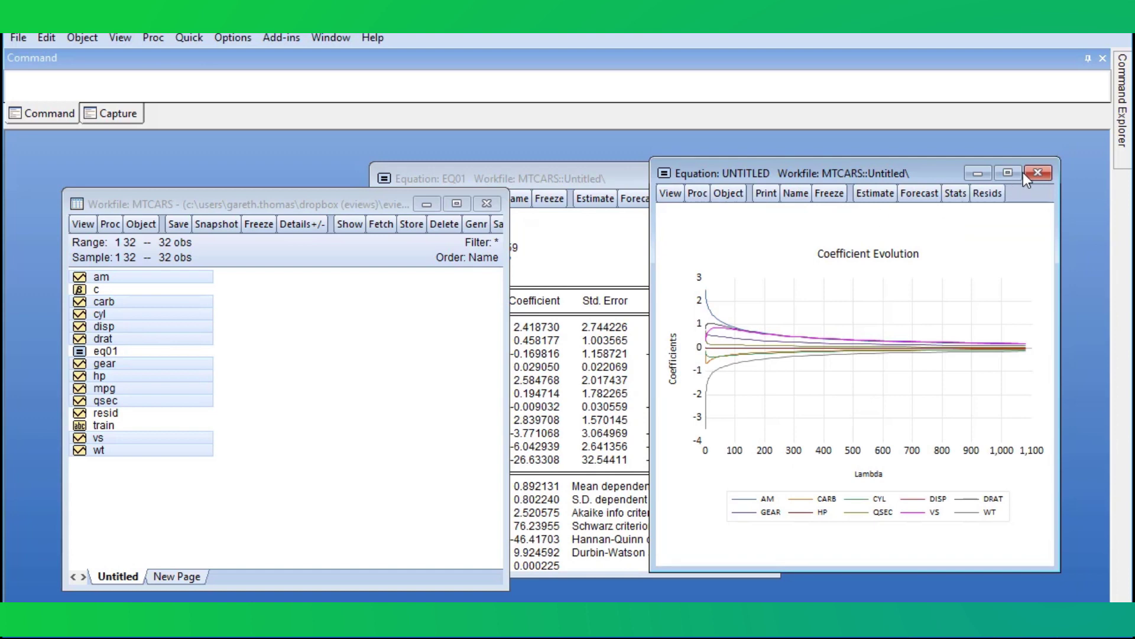
{"action": "left_click", "coordinate": [1008, 173]}
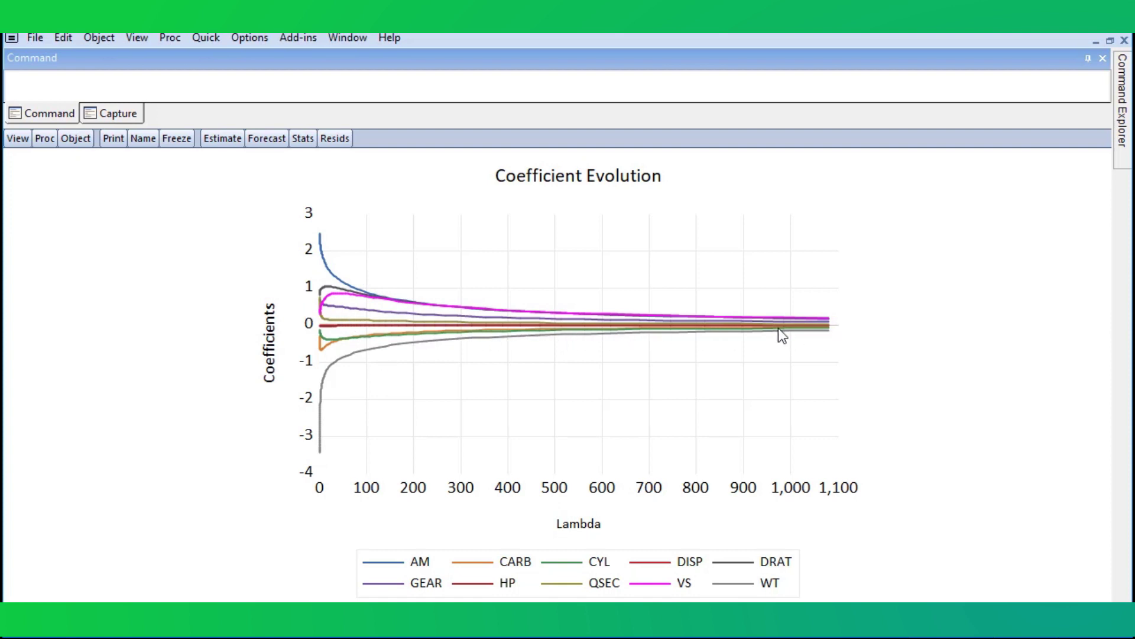
{"action": "left_click", "coordinate": [1109, 41]}
{"action": "left_click_drag", "start_coordinate": [859, 171], "coordinate": [696, 176]}
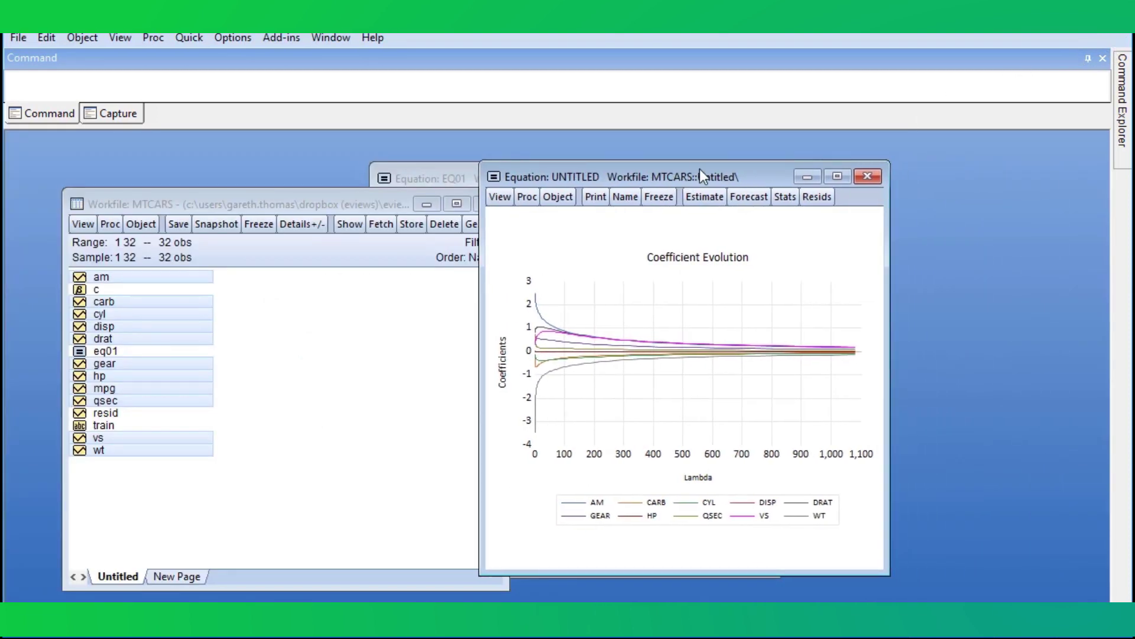
{"action": "left_click", "coordinate": [757, 200]}
Forecast the ridge equation over if train="f" with no graph, then arrange the evaluation and EQ01 windows.
{"action": "left_click", "coordinate": [586, 390]}
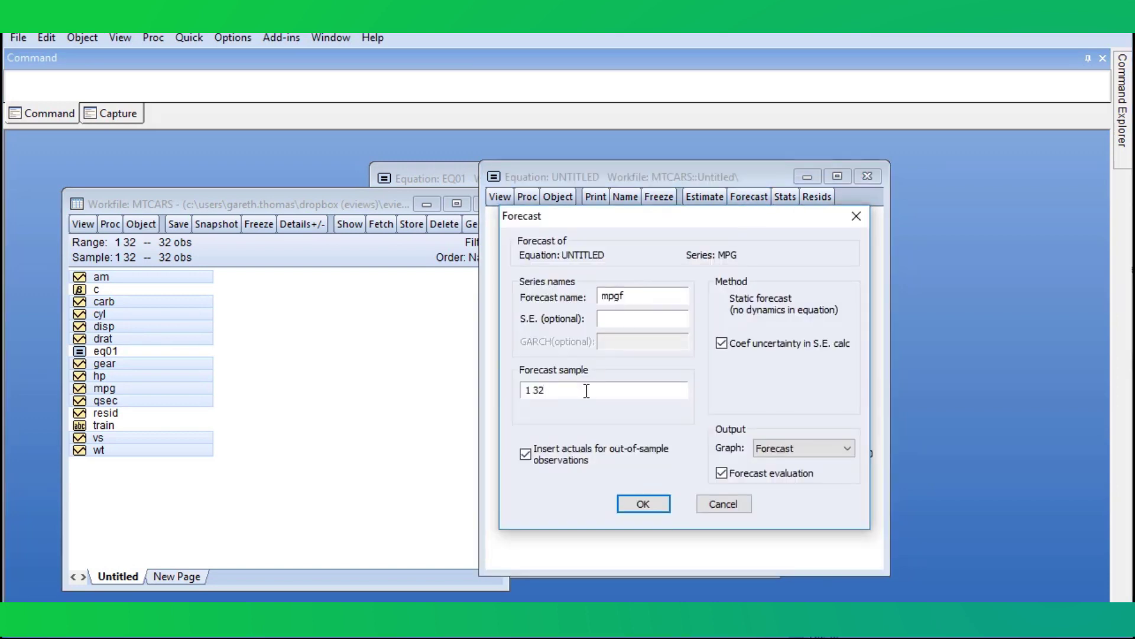
{"action": "type", "text": "if train=\"f\""}
{"action": "left_click", "coordinate": [778, 453]}
{"action": "left_click", "coordinate": [776, 463]}
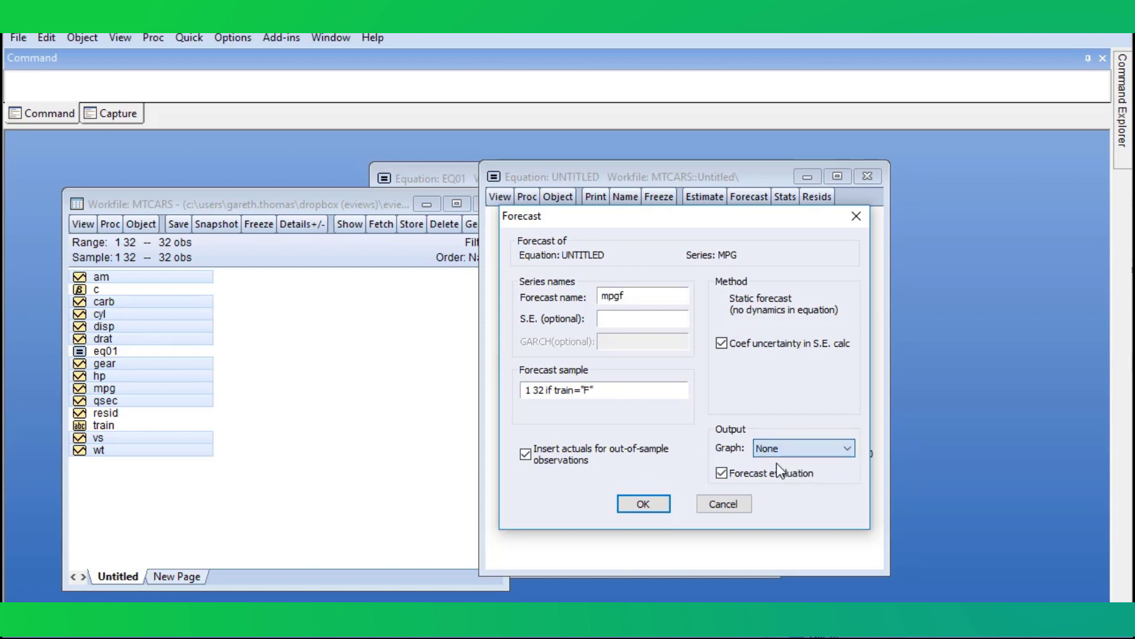
{"action": "left_click", "coordinate": [643, 504]}
{"action": "left_click_drag", "start_coordinate": [702, 179], "coordinate": [889, 184]}
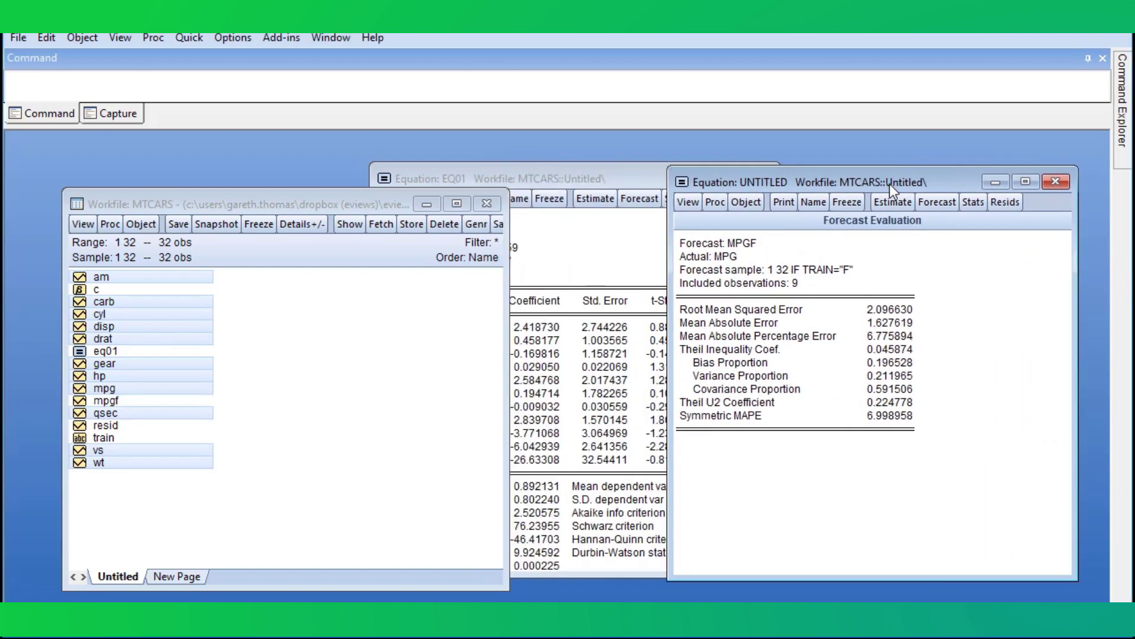
{"action": "left_click_drag", "start_coordinate": [641, 175], "coordinate": [523, 173]}
Forecast EQ01 over if train="F" with Graph set to None, giving RMSE 4.216269.
{"action": "left_click", "coordinate": [517, 196]}
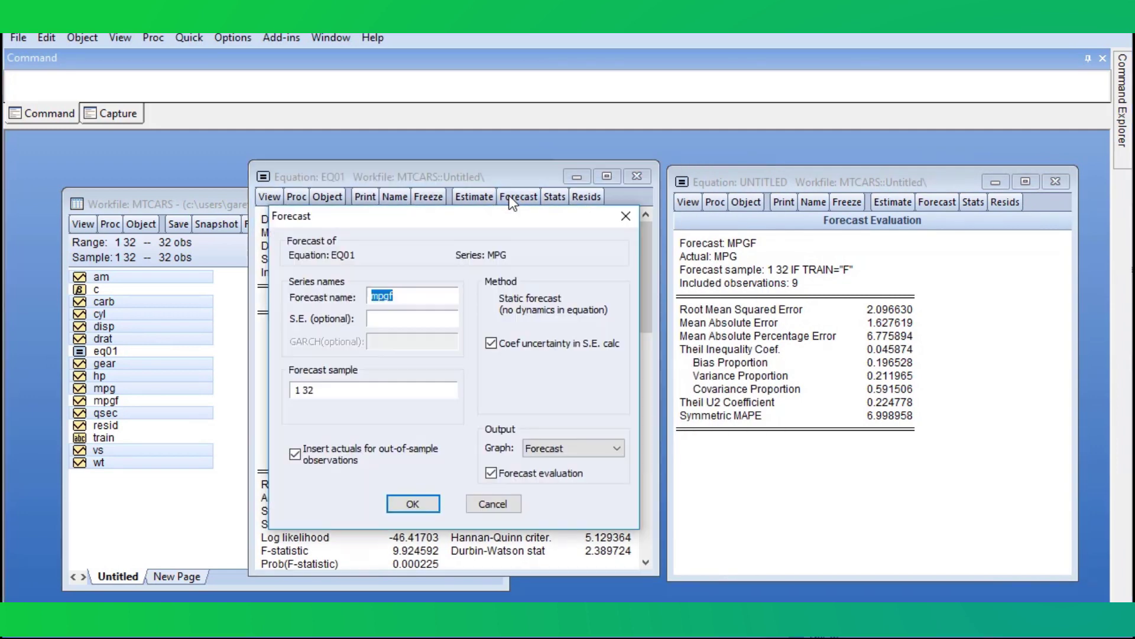
{"action": "left_click", "coordinate": [371, 395]}
{"action": "type", "text": "if train="}
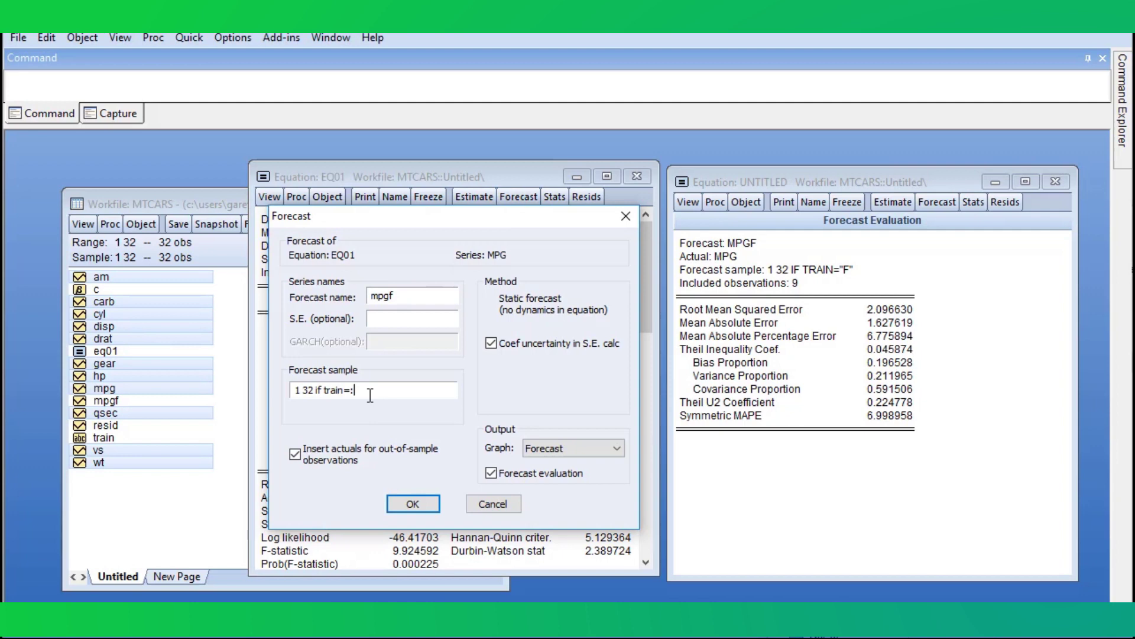
{"action": "type", "text": "\"F\""}
{"action": "left_click", "coordinate": [544, 448]}
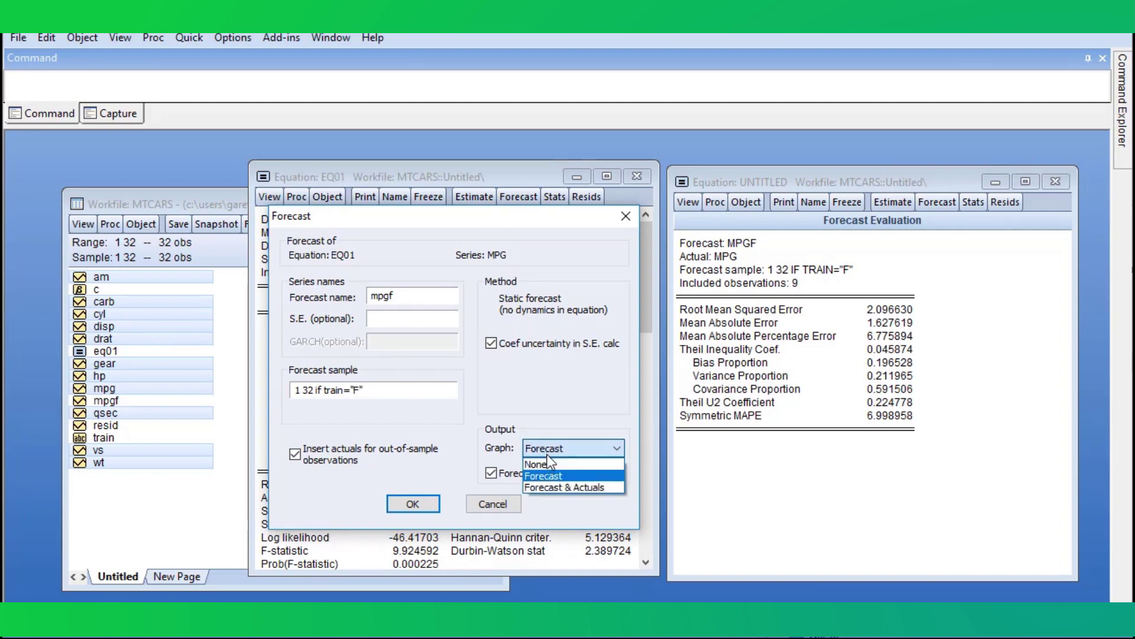
{"action": "left_click", "coordinate": [544, 462]}
{"action": "left_click", "coordinate": [413, 505]}
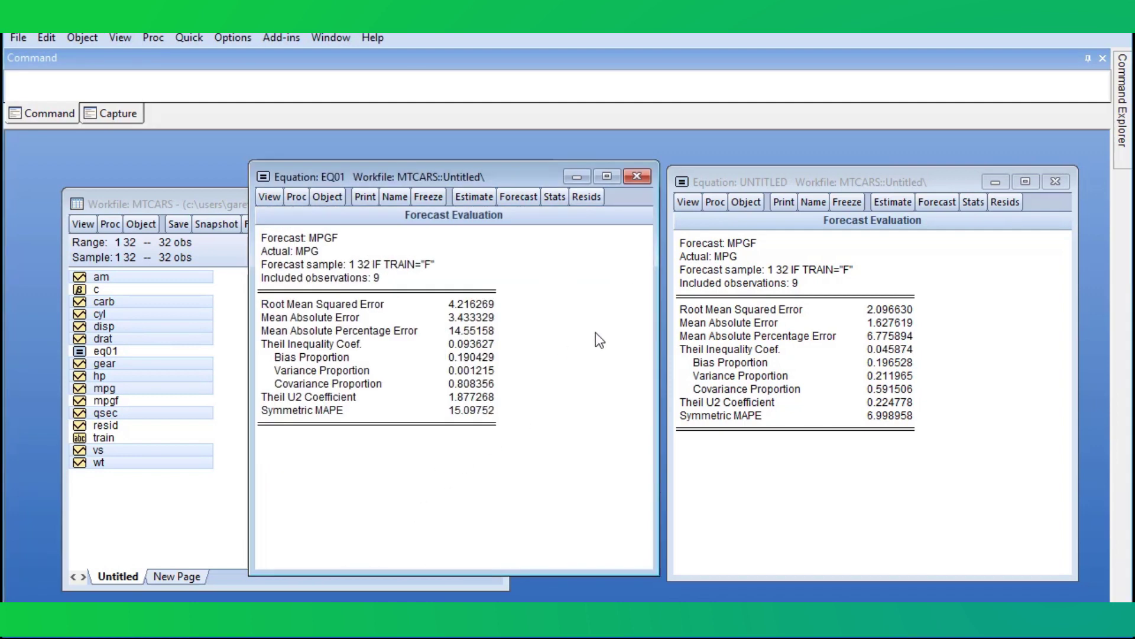
{"action": "left_click", "coordinate": [888, 306]}
{"action": "left_click", "coordinate": [479, 304]}
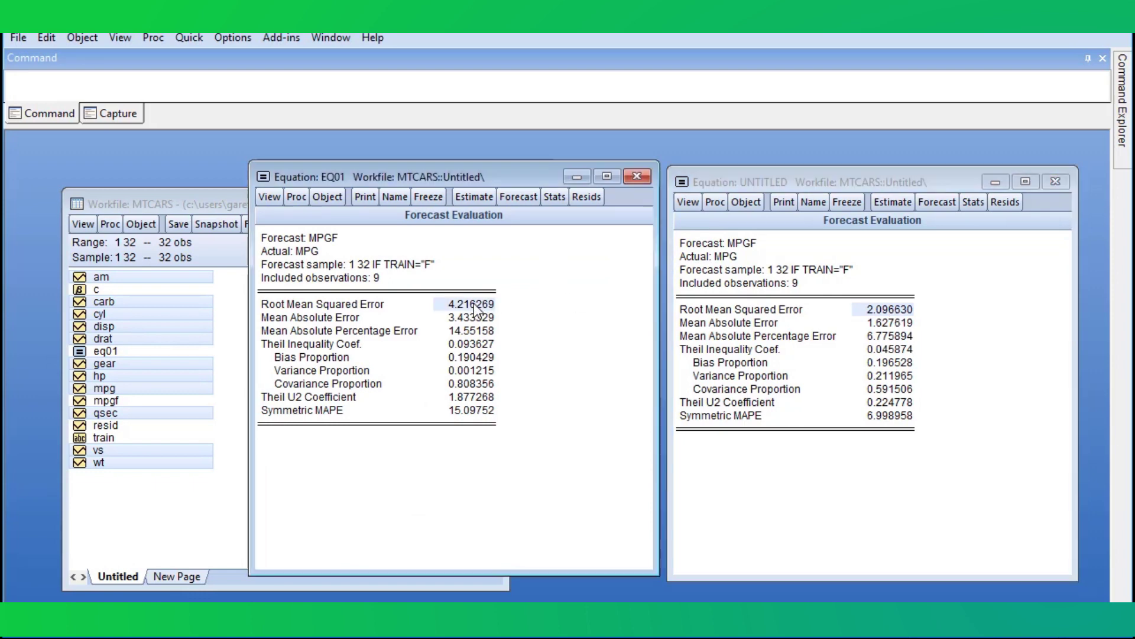
{"action": "left_click", "coordinate": [887, 322]}
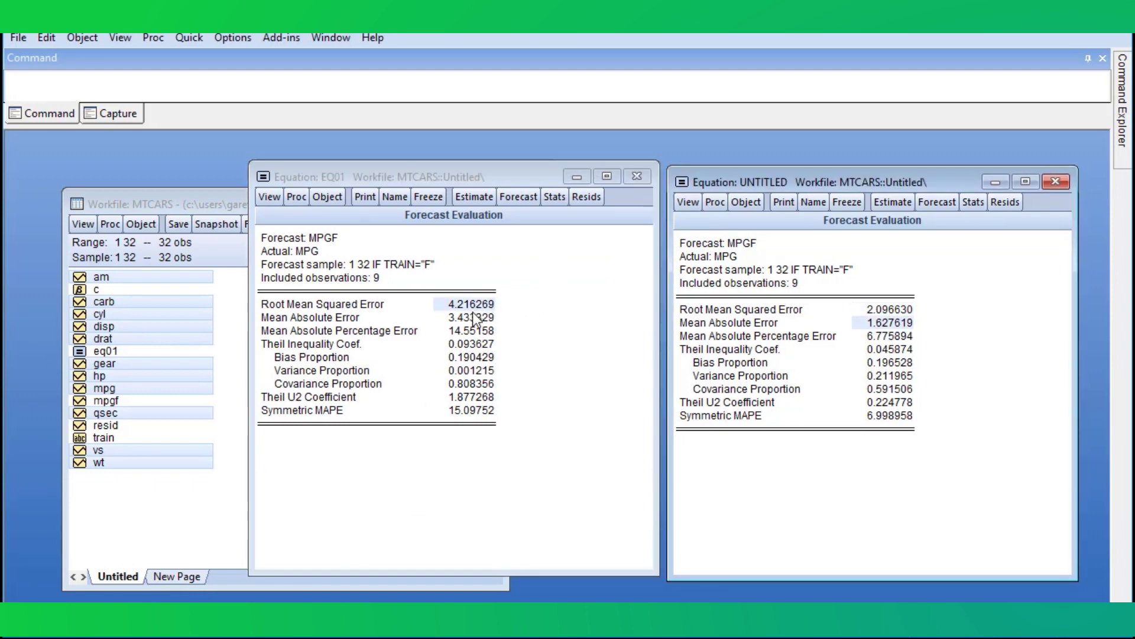